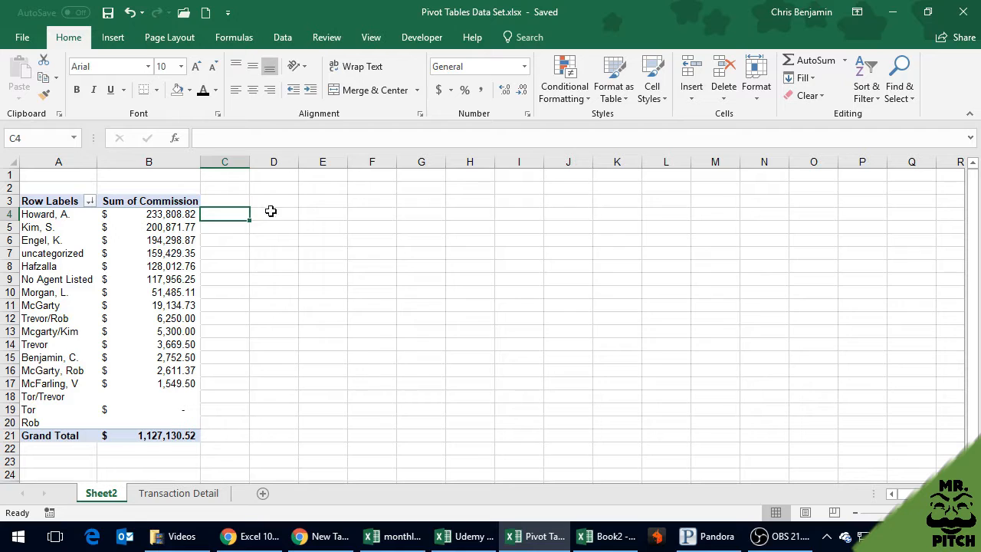
pyautogui.moveTo(163, 436)
pyautogui.moveTo(175, 214)
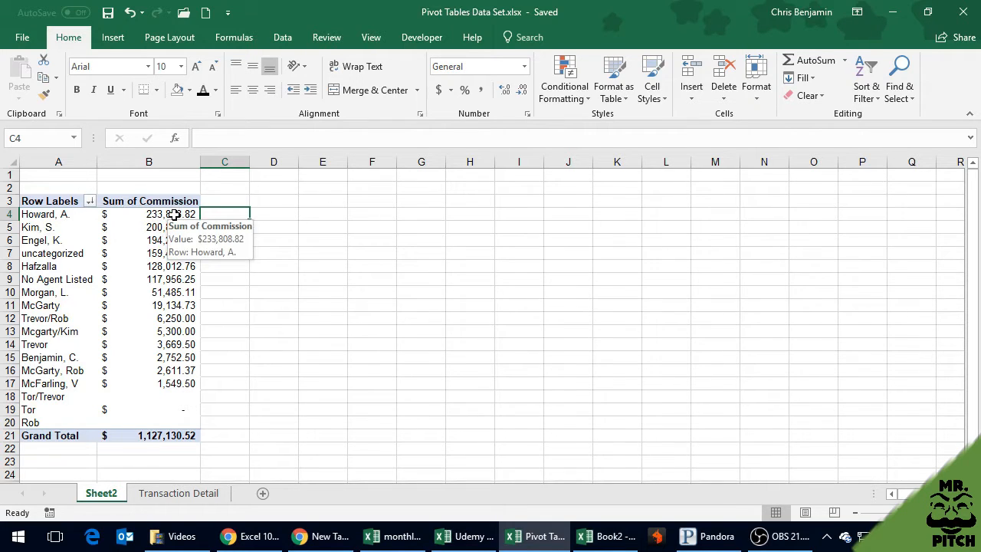
pyautogui.click(144, 252)
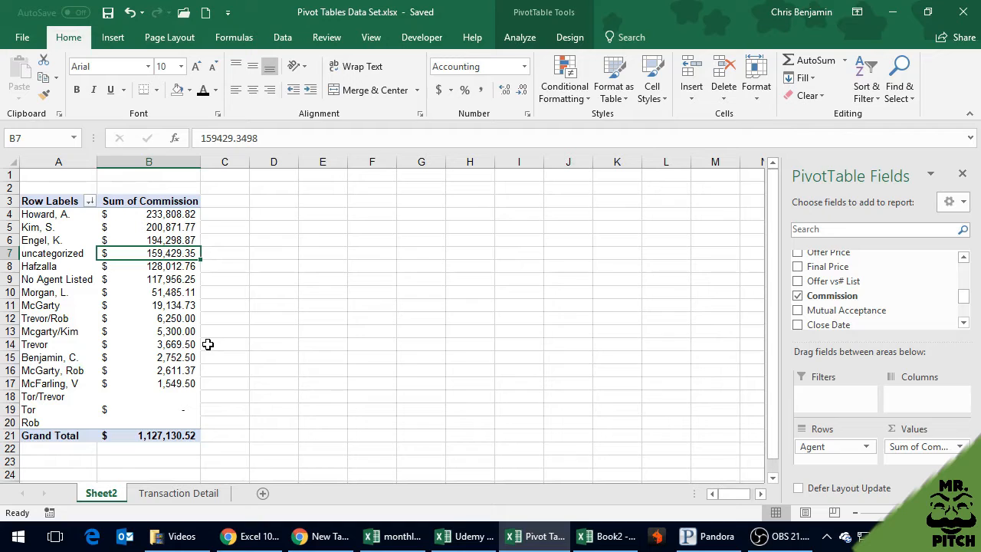
pyautogui.click(164, 282)
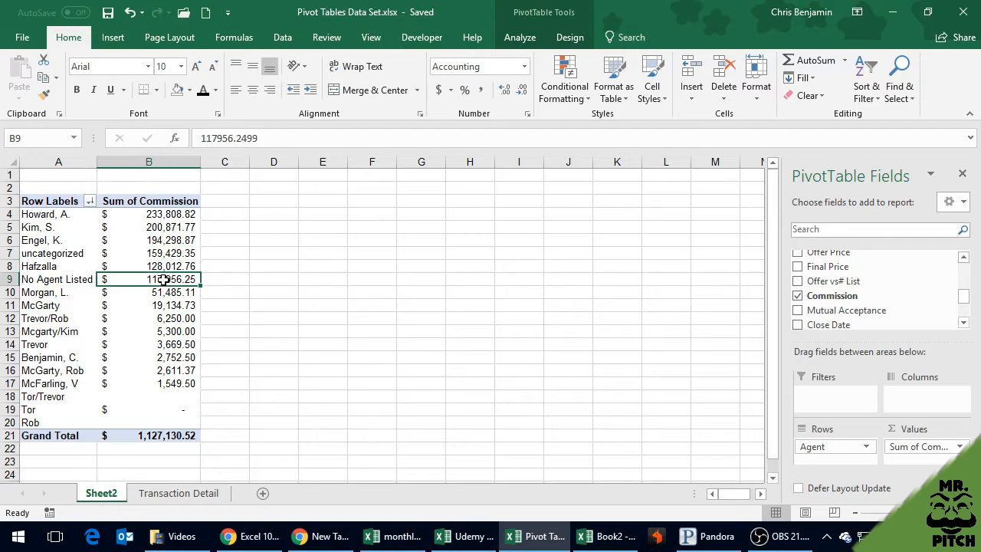
# Change the pivot table's Commission value field to summarize by Count
pyautogui.click(161, 224)
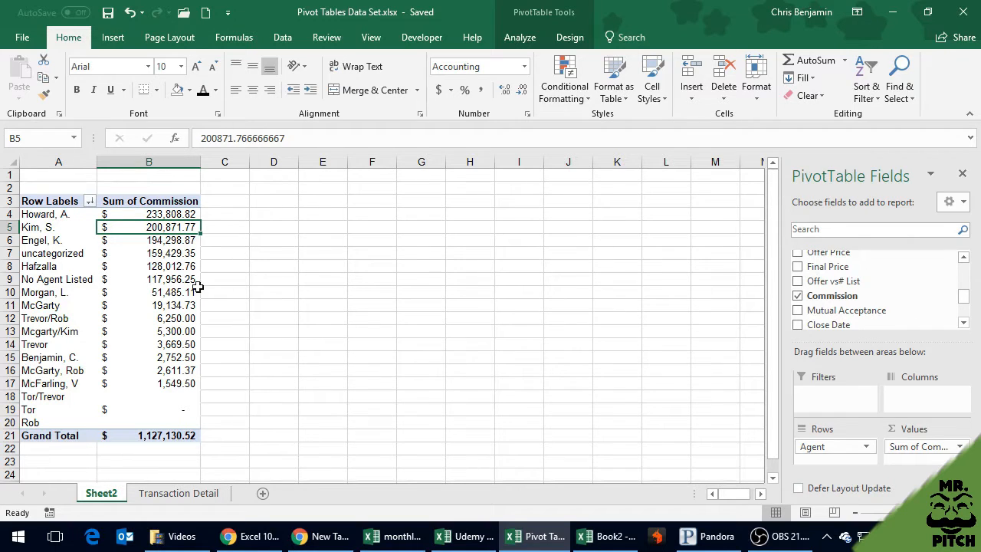
pyautogui.moveTo(189, 411)
pyautogui.click(961, 447)
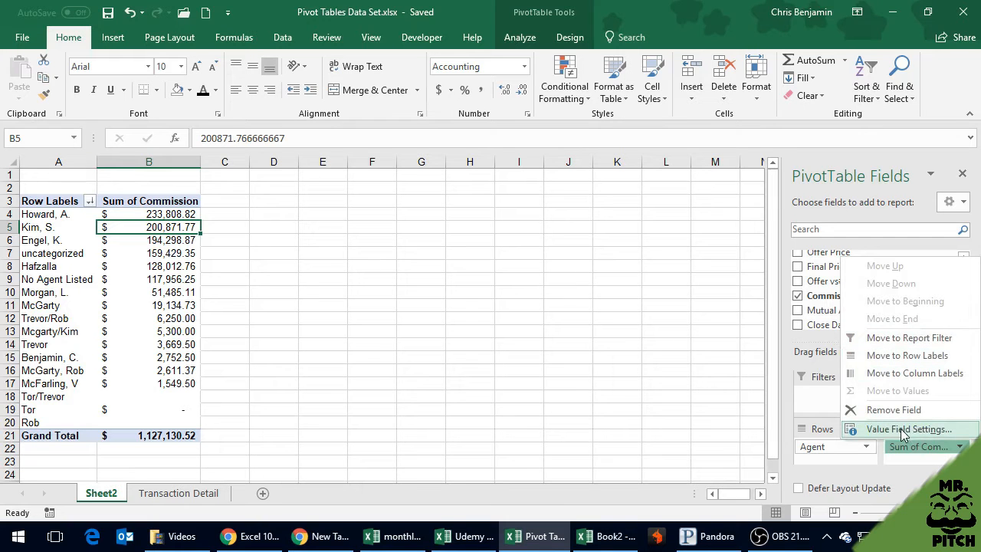
pyautogui.click(902, 430)
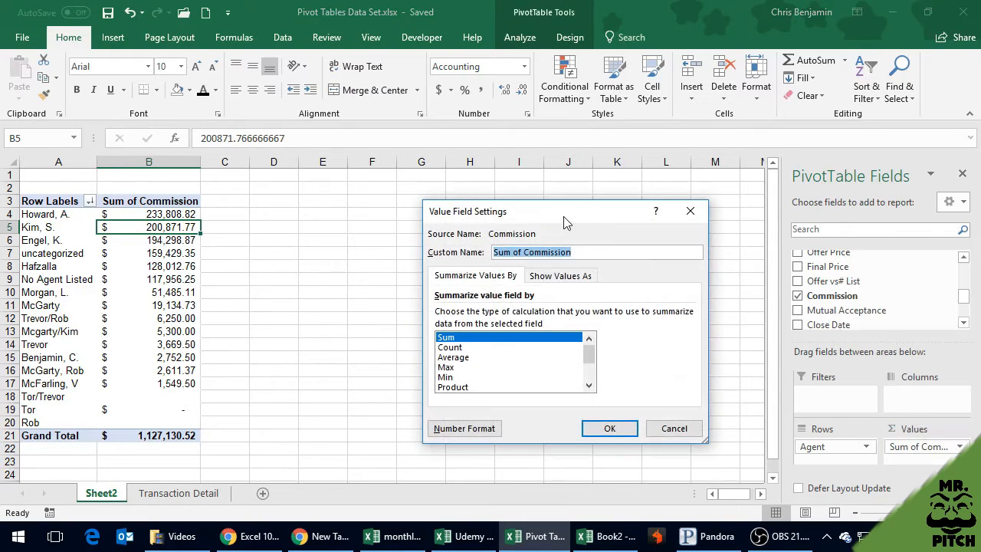
pyautogui.moveTo(558, 221); pyautogui.dragTo(479, 196)
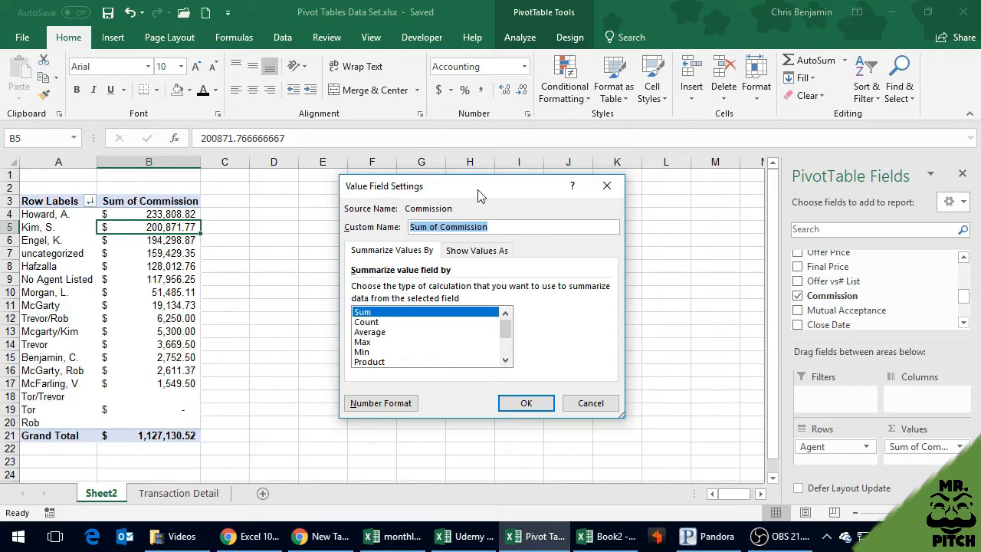
pyautogui.moveTo(245, 537)
pyautogui.click(383, 323)
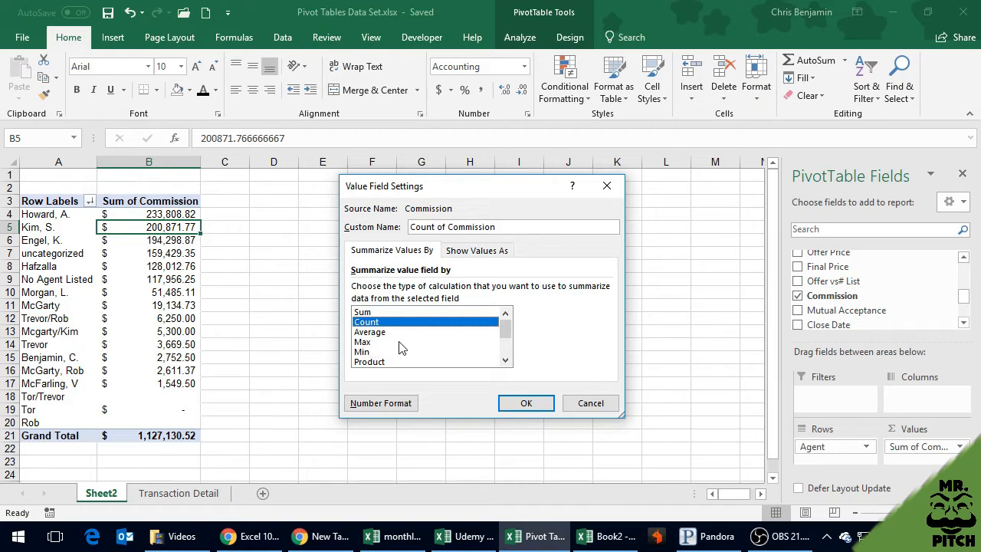
pyautogui.click(506, 360)
pyautogui.click(506, 360)
pyautogui.click(506, 361)
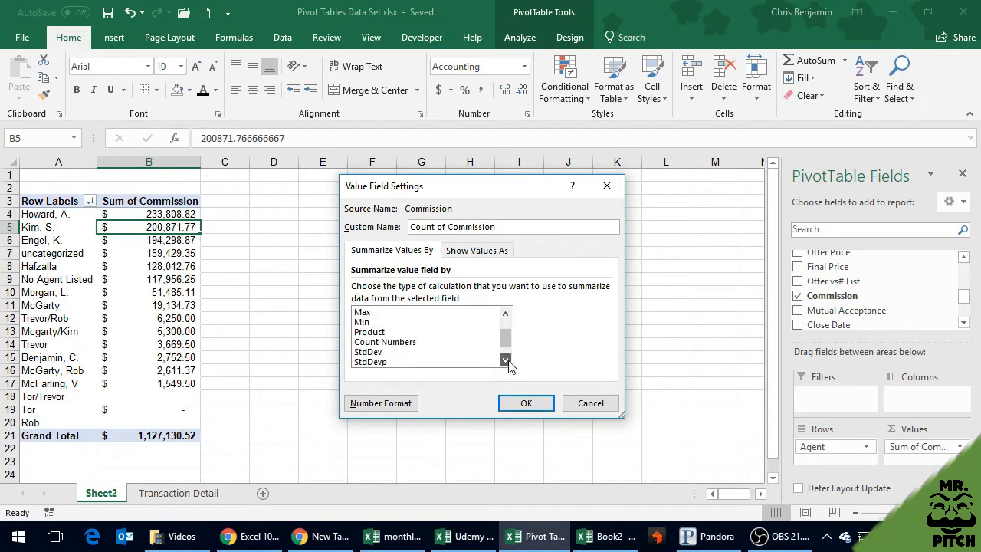
pyautogui.click(506, 360)
pyautogui.click(506, 360)
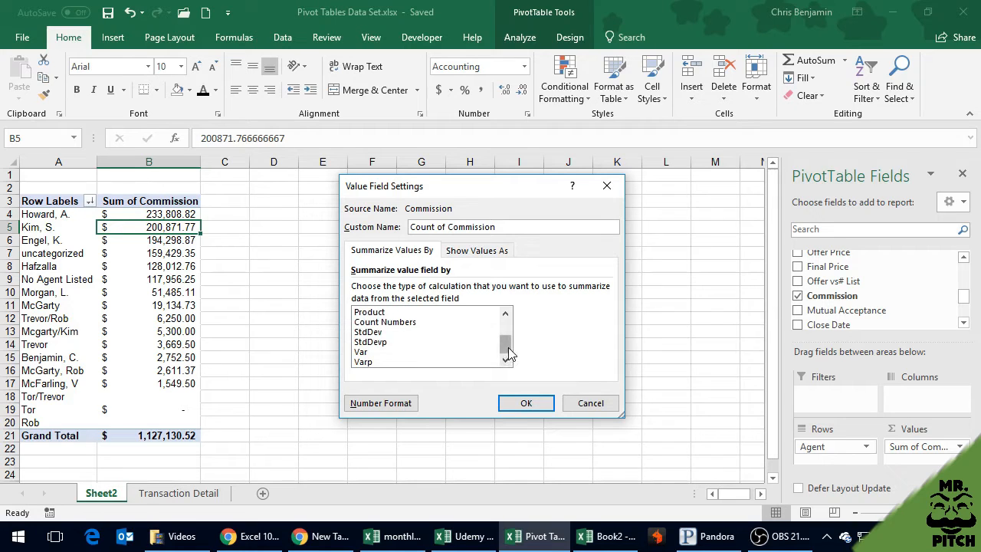
pyautogui.click(505, 325)
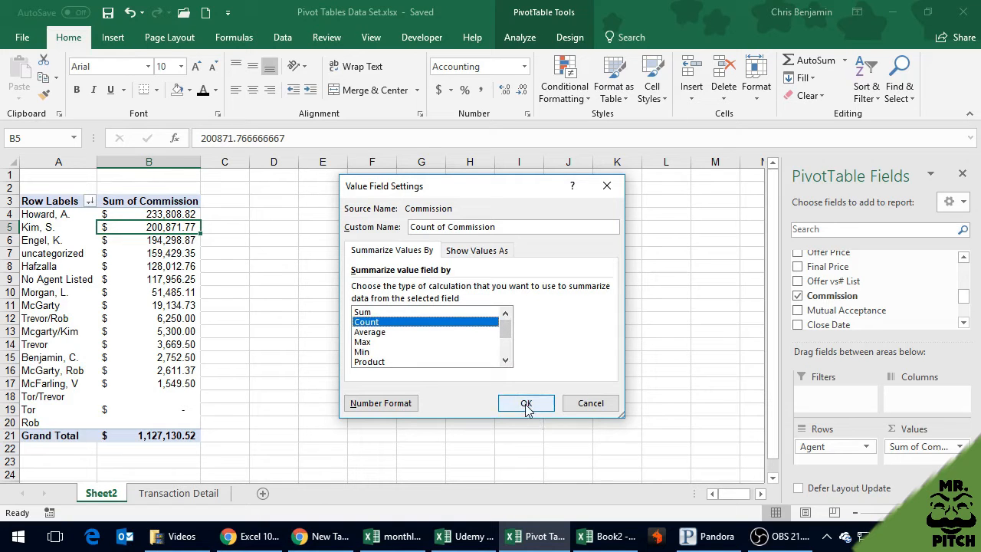
pyautogui.click(526, 407)
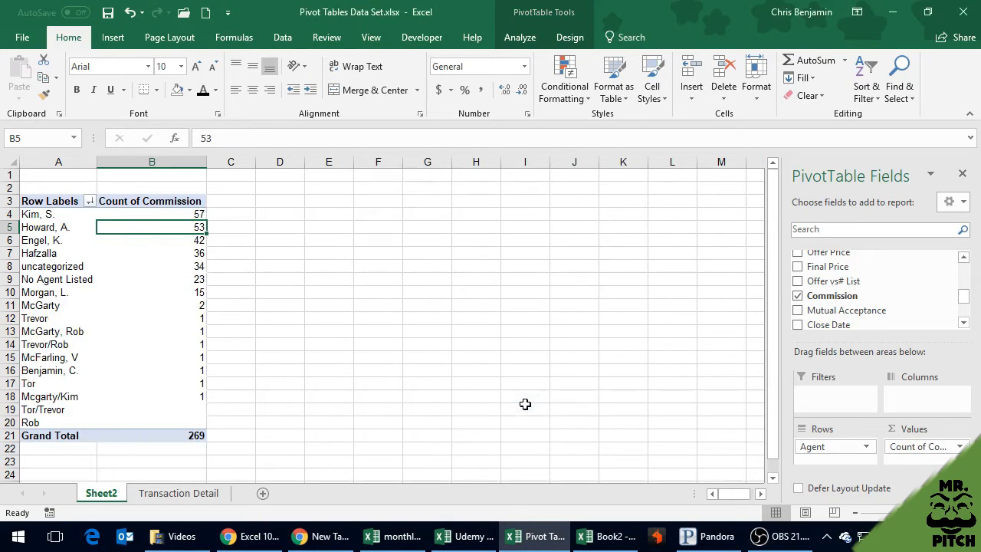
# Change the calculation of the pivot table's Commission field to Average
pyautogui.click(239, 214)
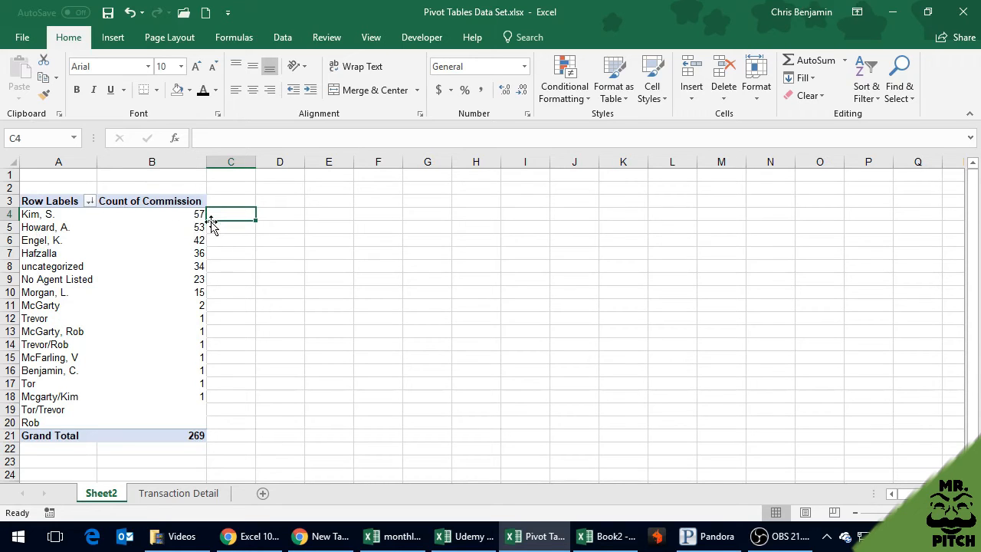
pyautogui.moveTo(201, 214)
pyautogui.moveTo(204, 315)
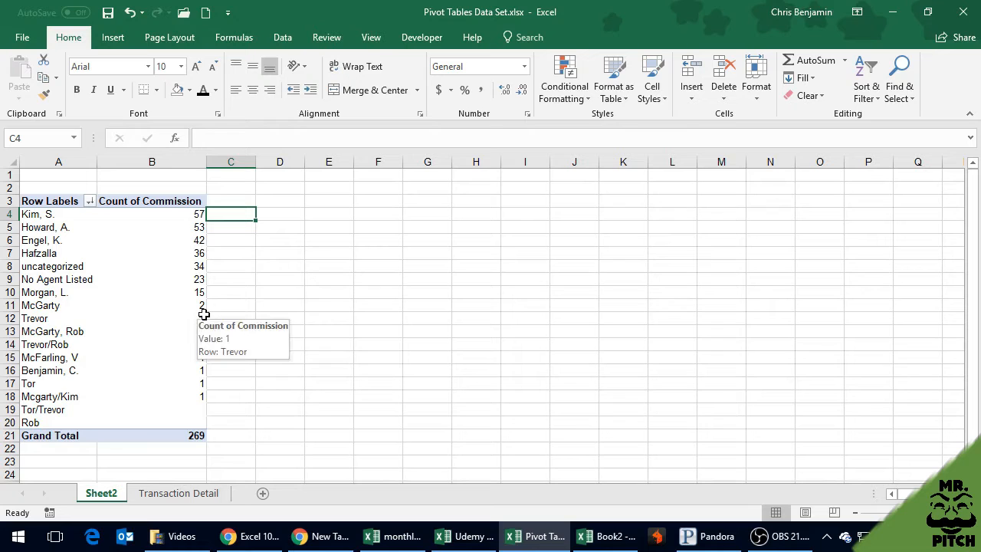
pyautogui.click(175, 276)
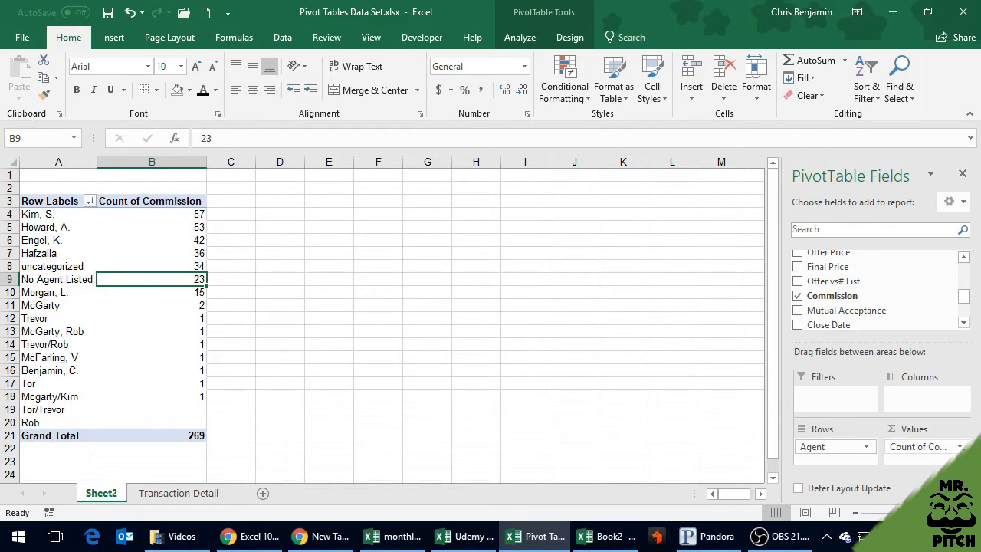
pyautogui.click(924, 446)
pyautogui.click(935, 428)
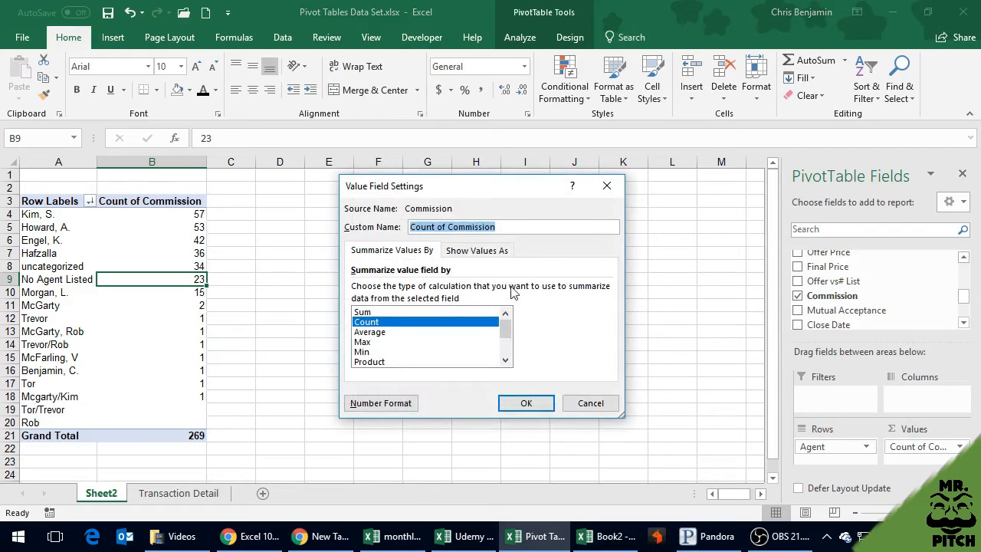
pyautogui.click(372, 332)
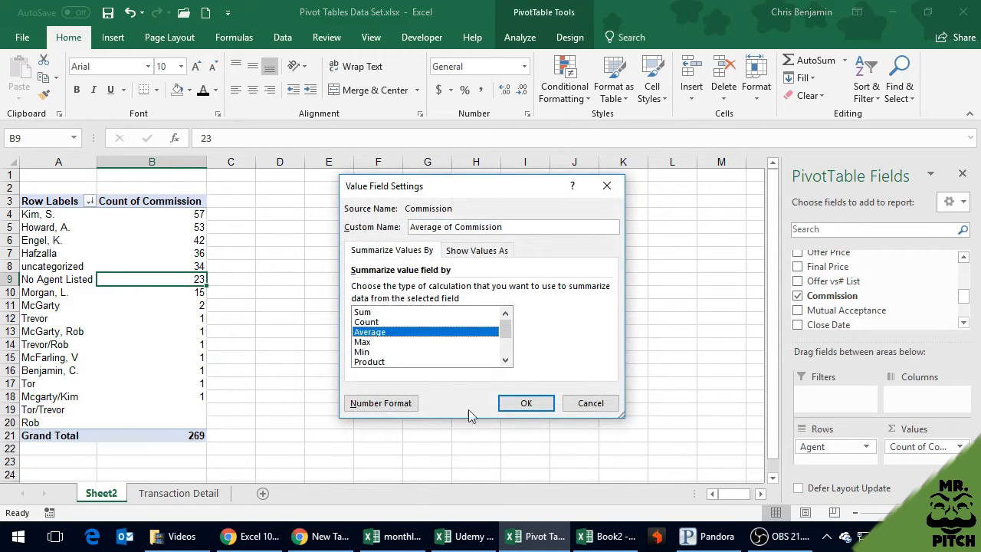
pyautogui.click(512, 406)
# Apply the dollar accounting number format to the Average of Commission column
pyautogui.click(178, 161)
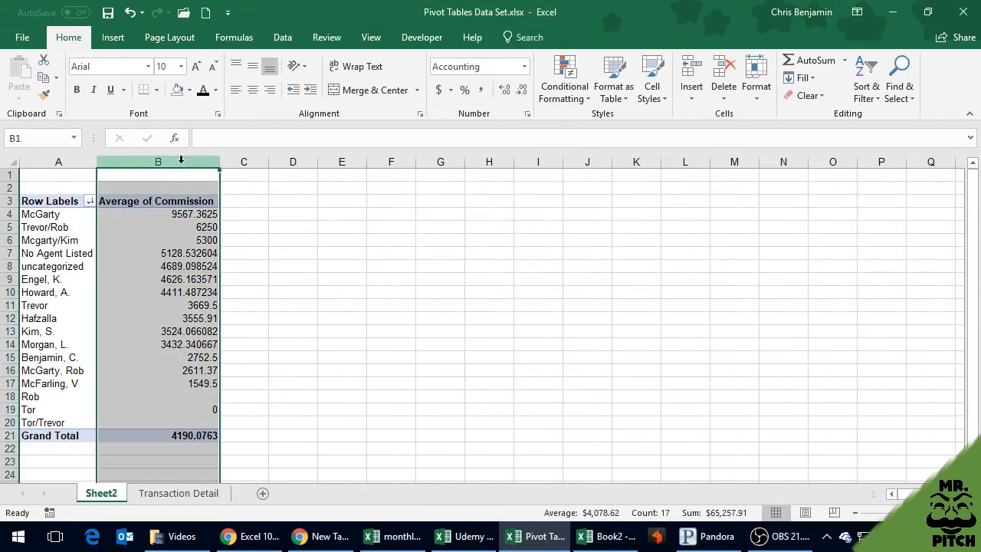
pyautogui.click(439, 90)
pyautogui.click(304, 211)
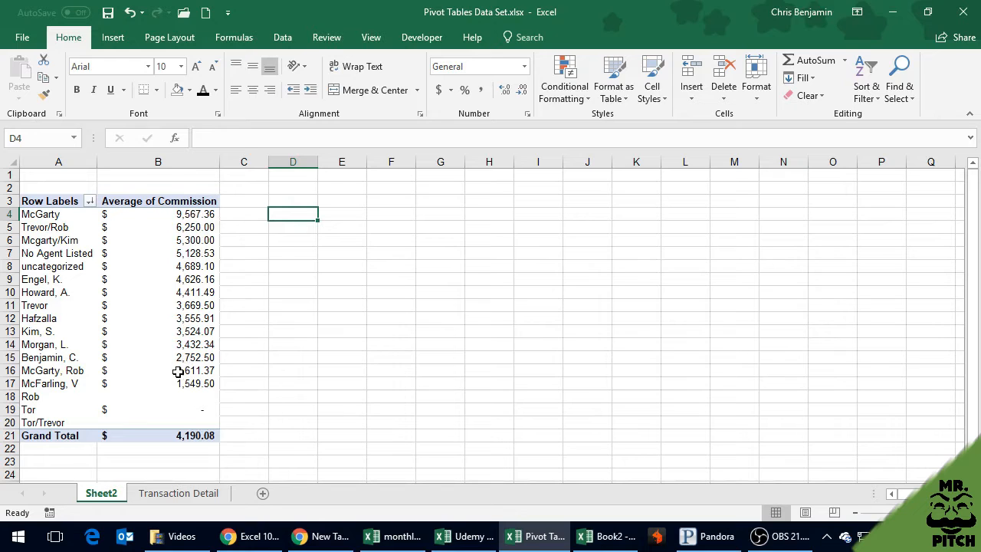
pyautogui.moveTo(179, 372)
pyautogui.moveTo(198, 386)
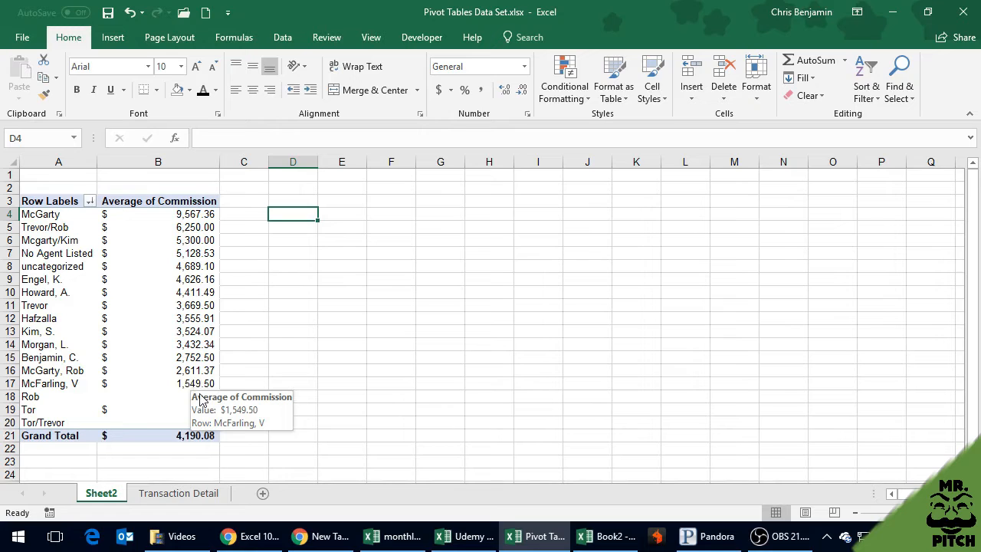
pyautogui.click(233, 292)
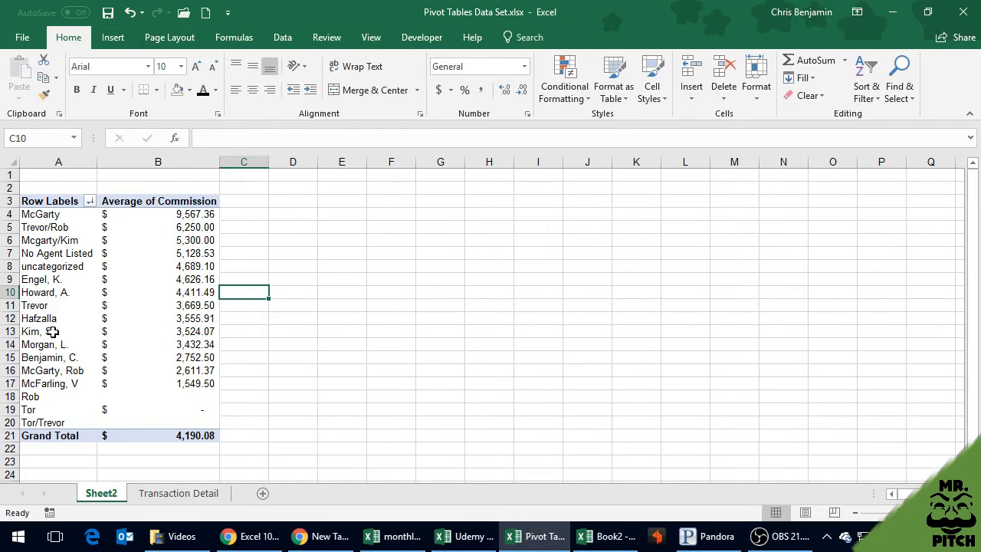
pyautogui.click(232, 331)
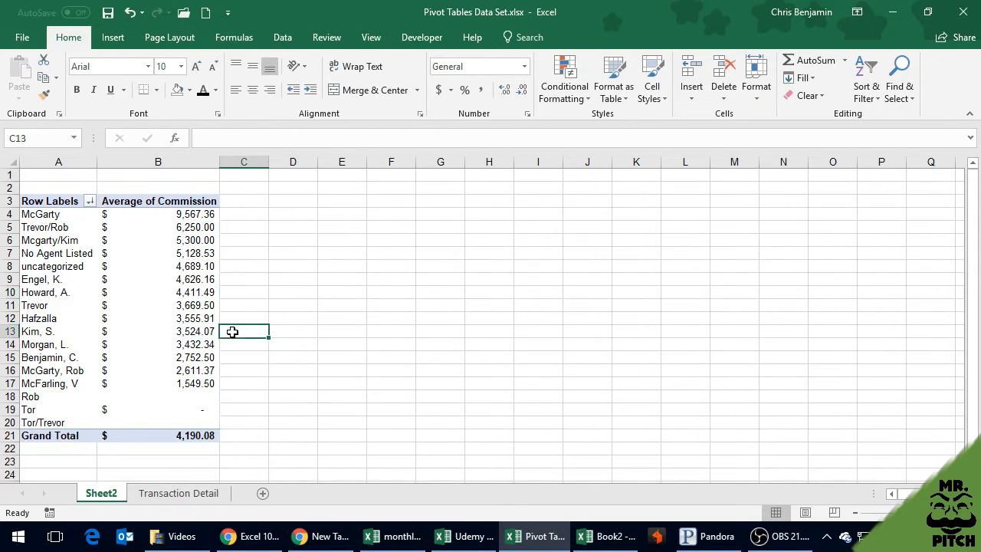
pyautogui.click(231, 294)
pyautogui.click(228, 322)
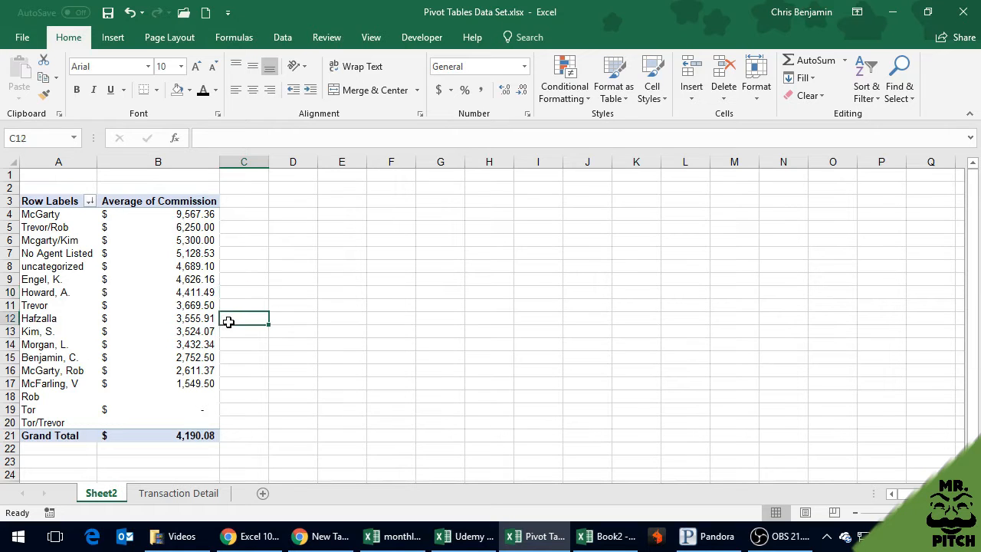
# Set the pivot table's Commission field back to summarizing by Sum
pyautogui.click(191, 279)
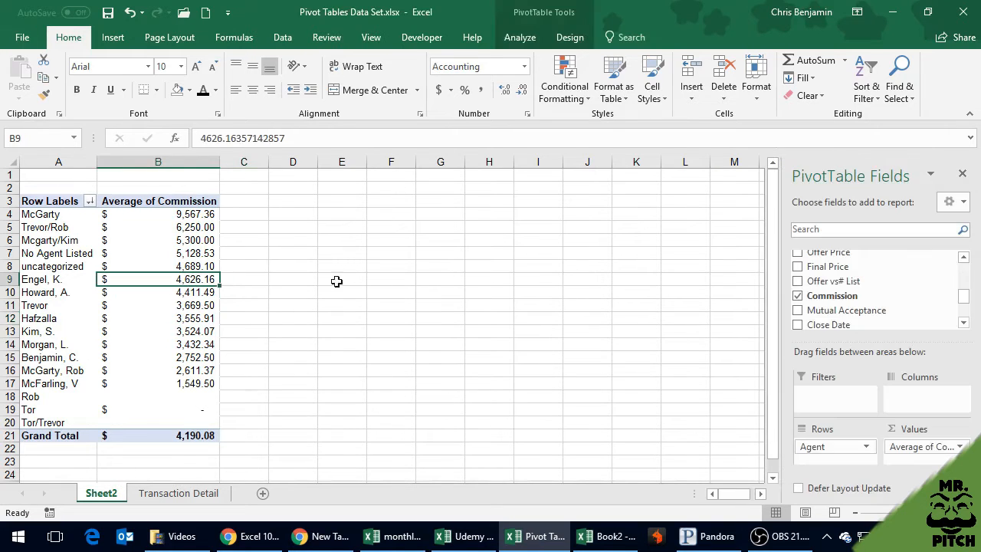
pyautogui.click(959, 447)
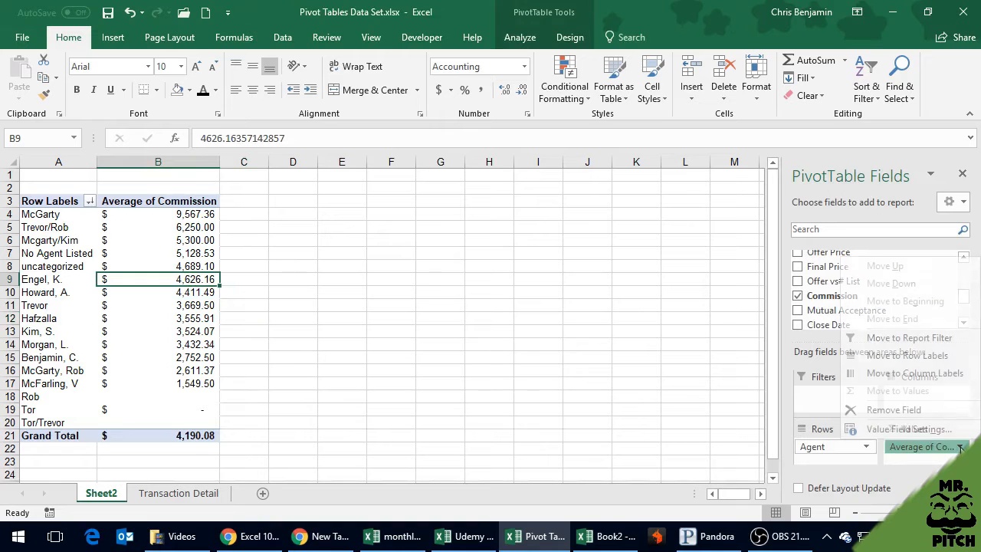
pyautogui.click(912, 430)
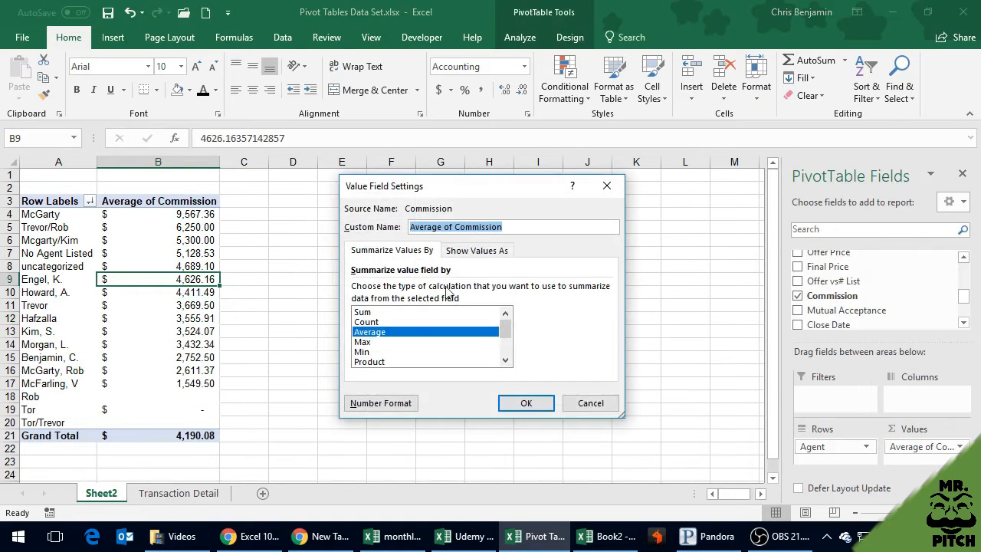
pyautogui.click(416, 312)
pyautogui.click(523, 405)
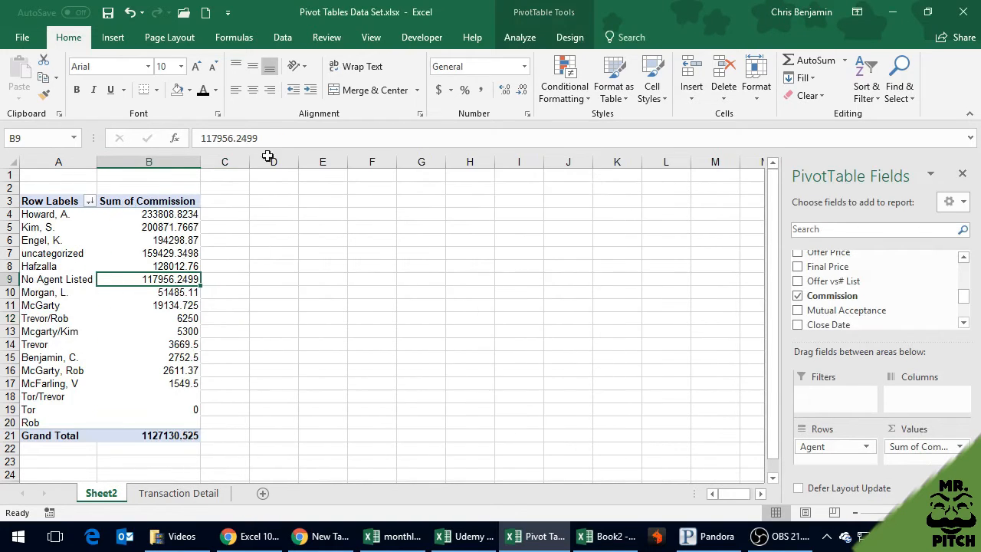
# Format the whole Sum of Commission column with the dollar accounting number format
pyautogui.click(153, 161)
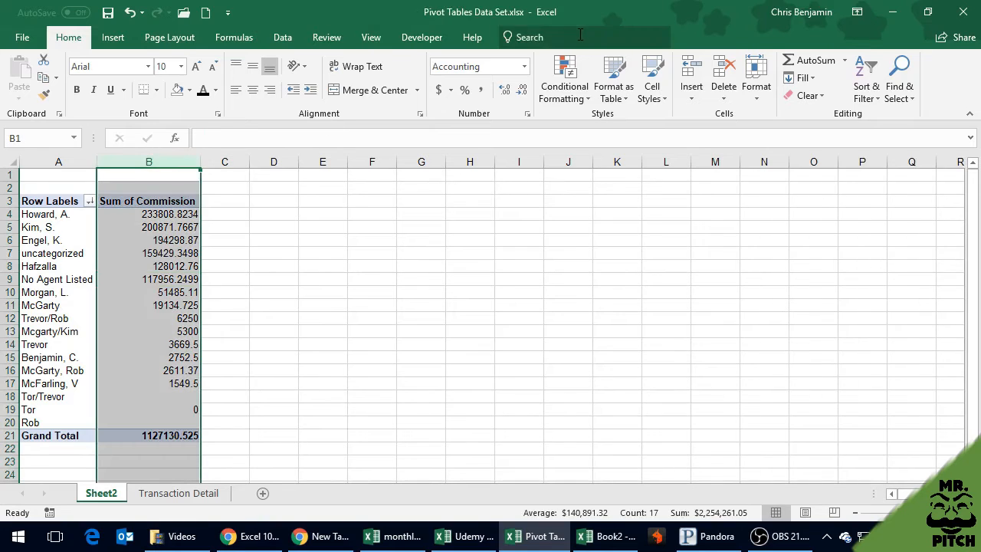
pyautogui.click(441, 91)
pyautogui.click(278, 218)
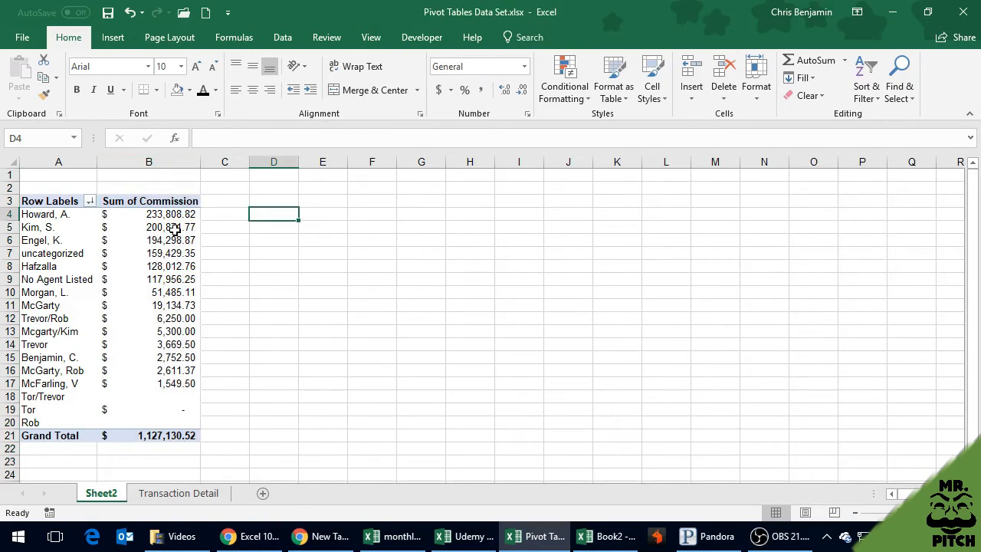
# Add the Commission field to the pivot table's values a second time
pyautogui.moveTo(175, 230)
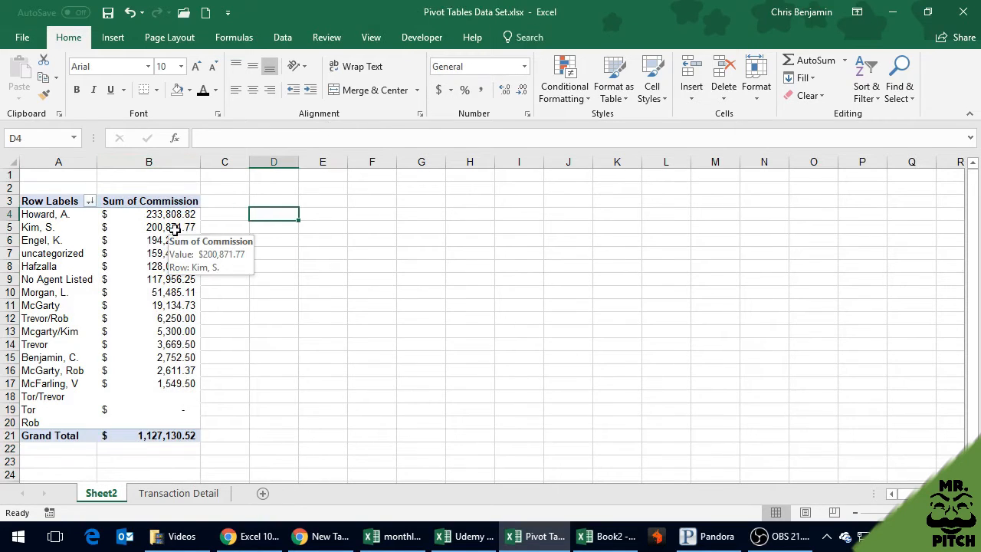
pyautogui.click(175, 230)
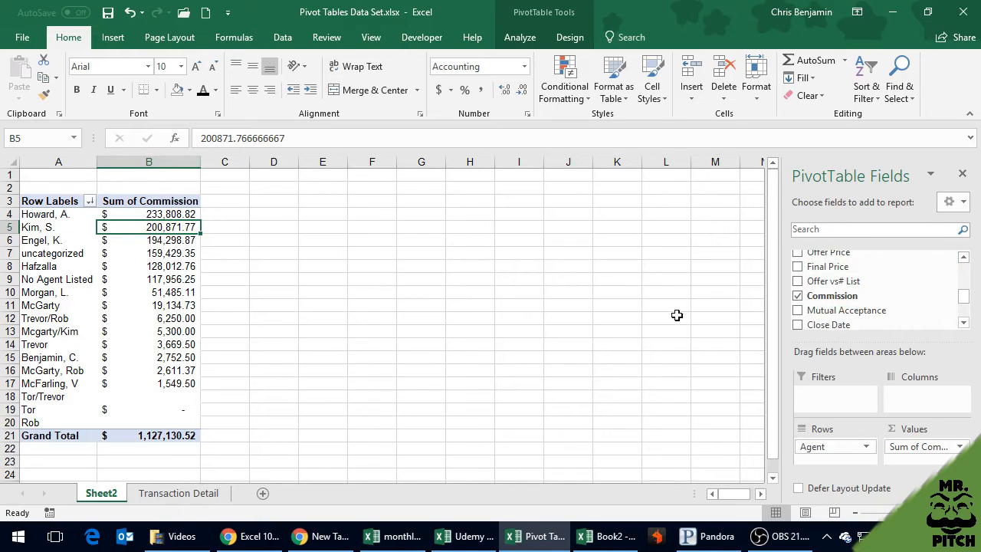
pyautogui.moveTo(967, 302)
pyautogui.mouseDown()
pyautogui.moveTo(965, 281)
pyautogui.moveTo(970, 311)
pyautogui.moveTo(966, 300)
pyautogui.mouseUp()
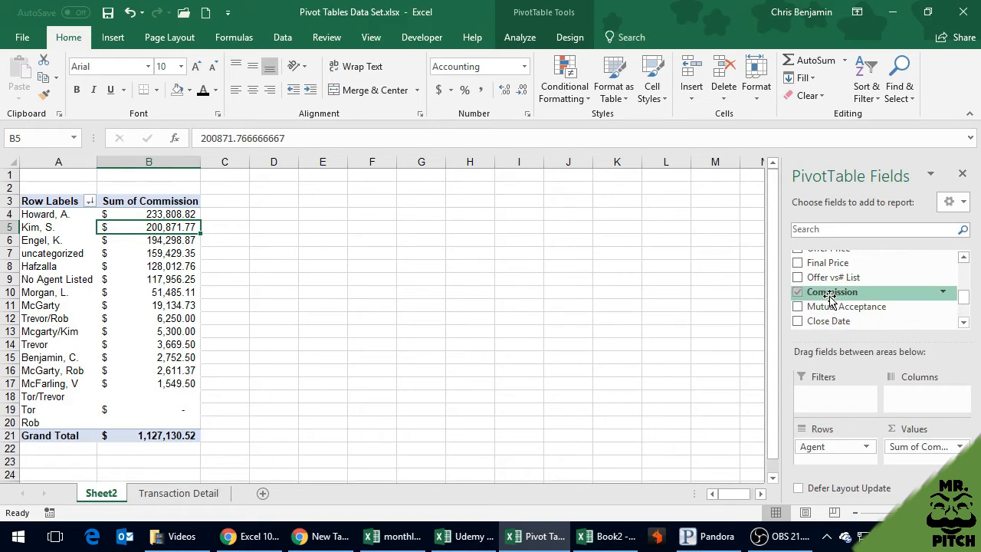
pyautogui.moveTo(832, 297); pyautogui.dragTo(923, 460)
pyautogui.scroll(-1, 388, 222)
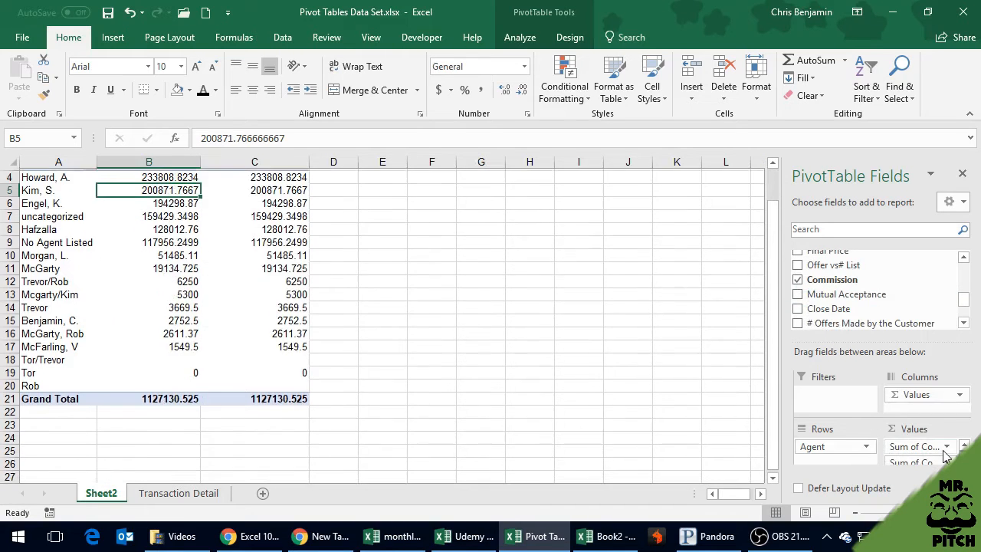
pyautogui.scroll(1, 154, 213)
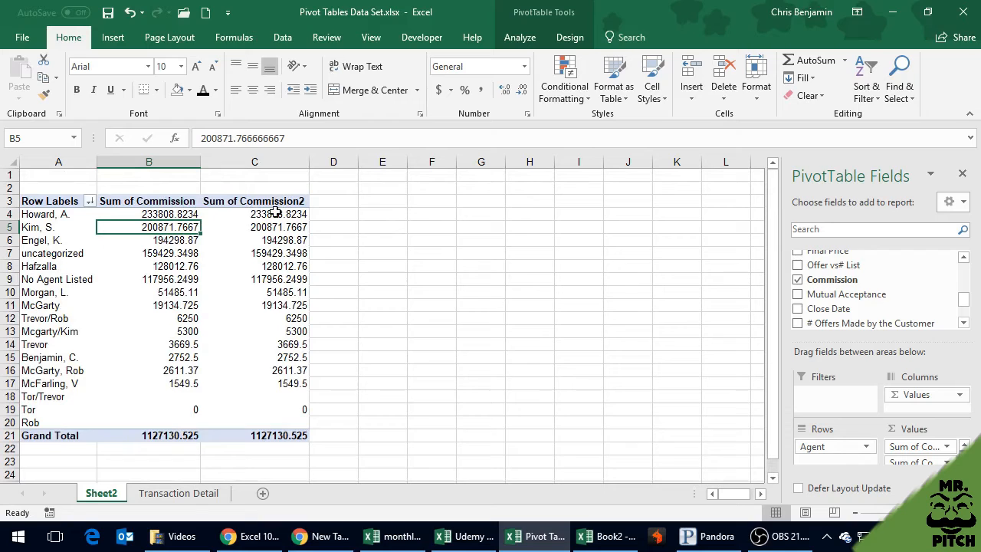
# Summarize the second Commission value field by Count instead of Sum
pyautogui.click(296, 237)
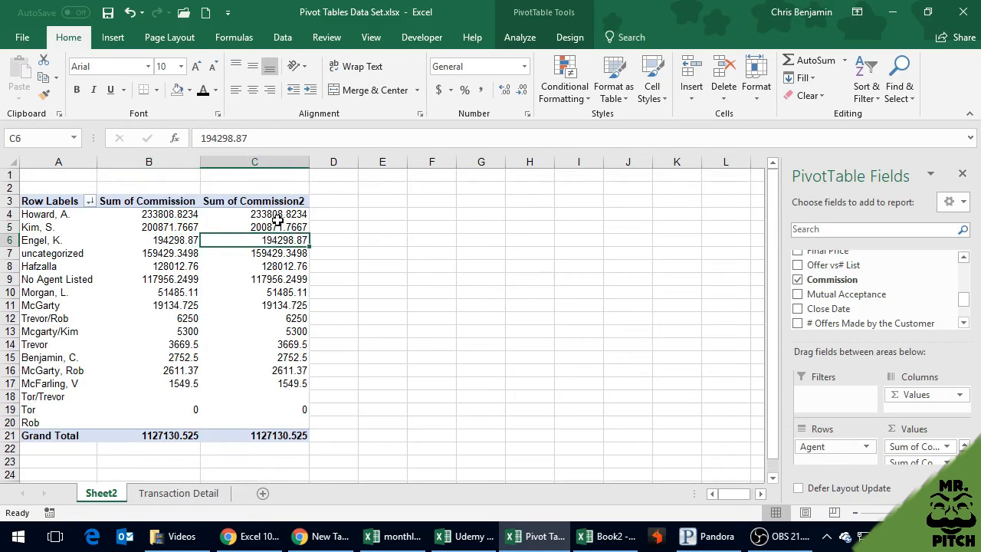
pyautogui.click(948, 461)
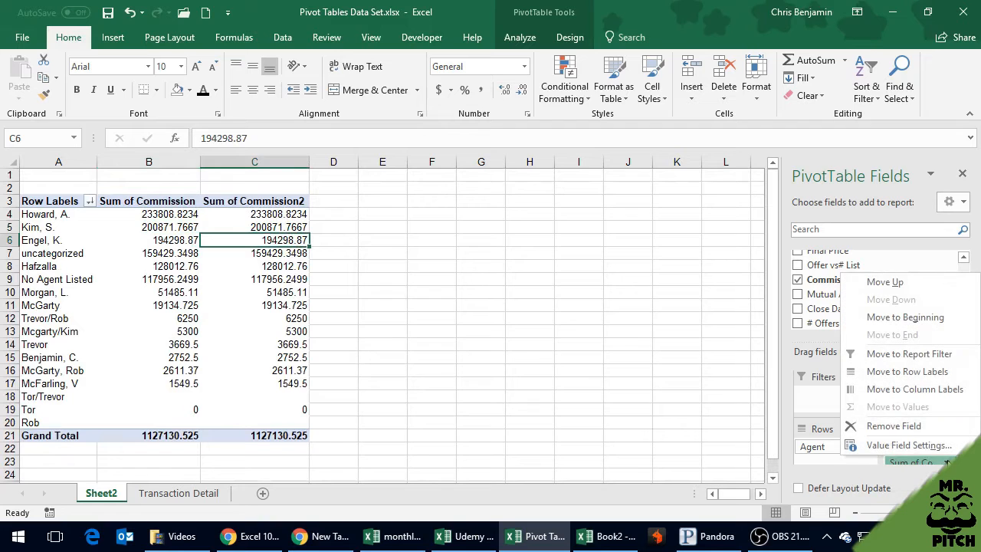
pyautogui.click(909, 445)
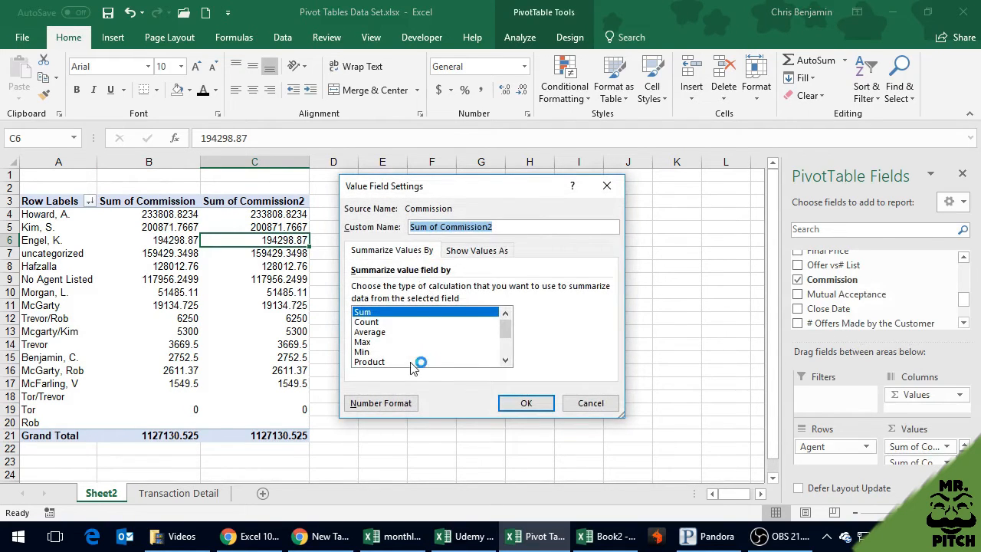
pyautogui.click(369, 322)
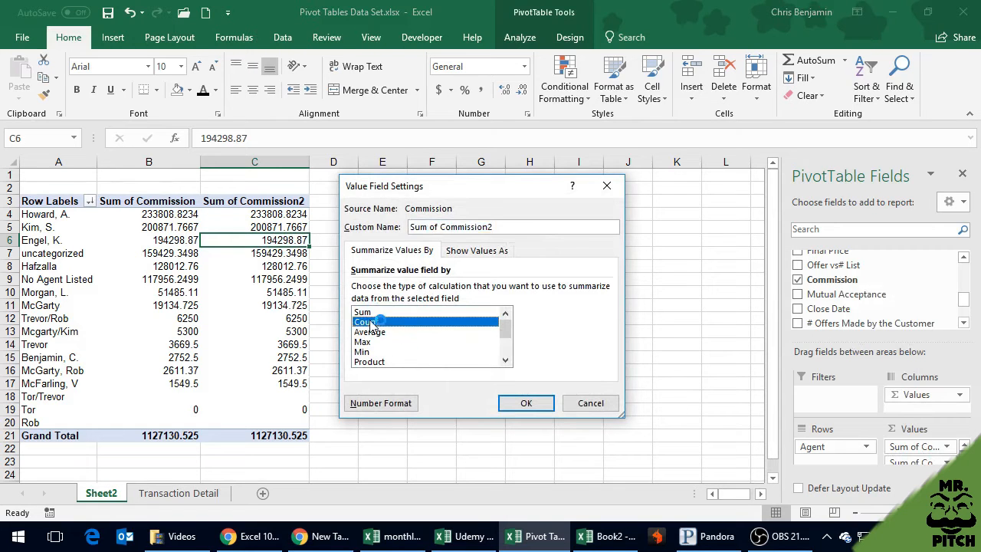
pyautogui.click(517, 400)
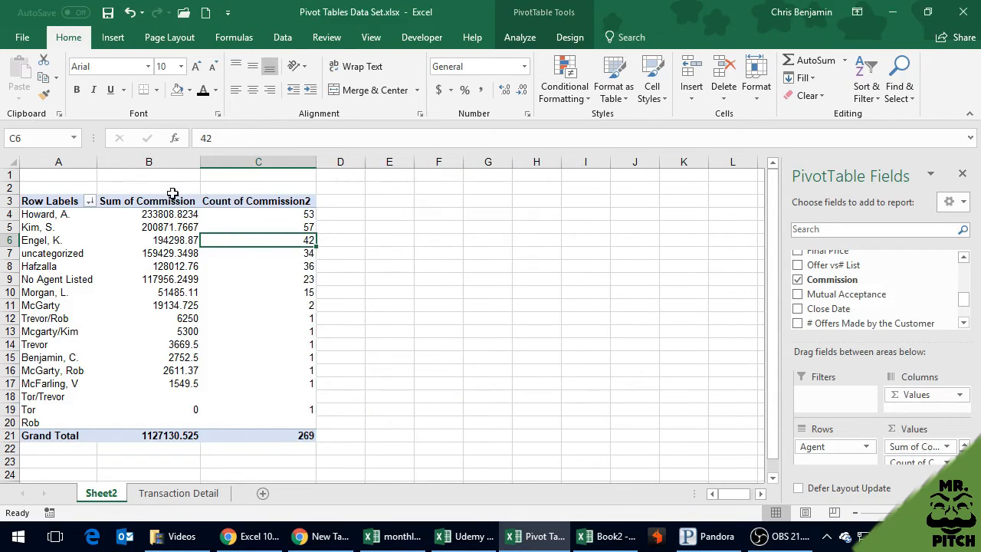
# Apply the dollar accounting number format to the Sum of Commission column and reselect a cell in the pivot table
pyautogui.click(148, 162)
pyautogui.click(439, 89)
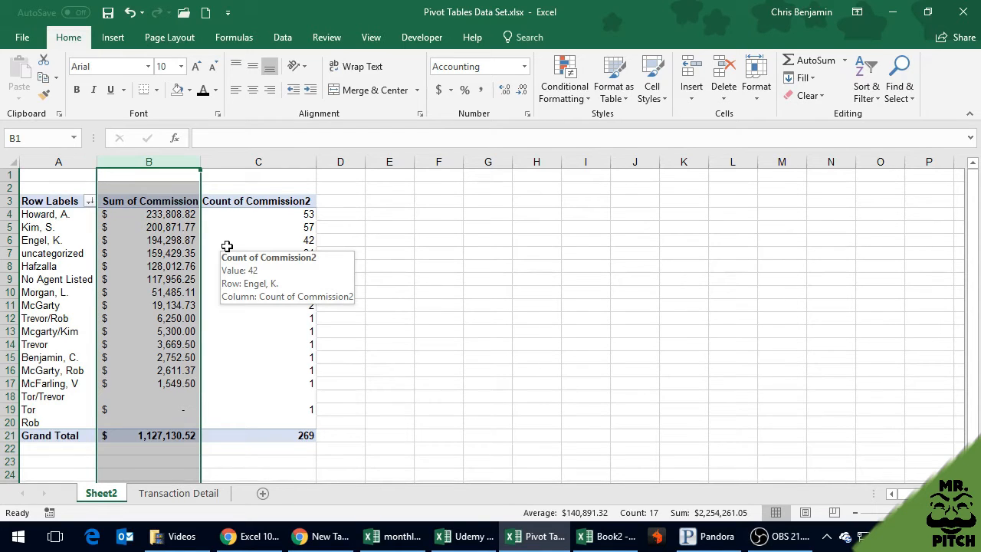
pyautogui.click(227, 245)
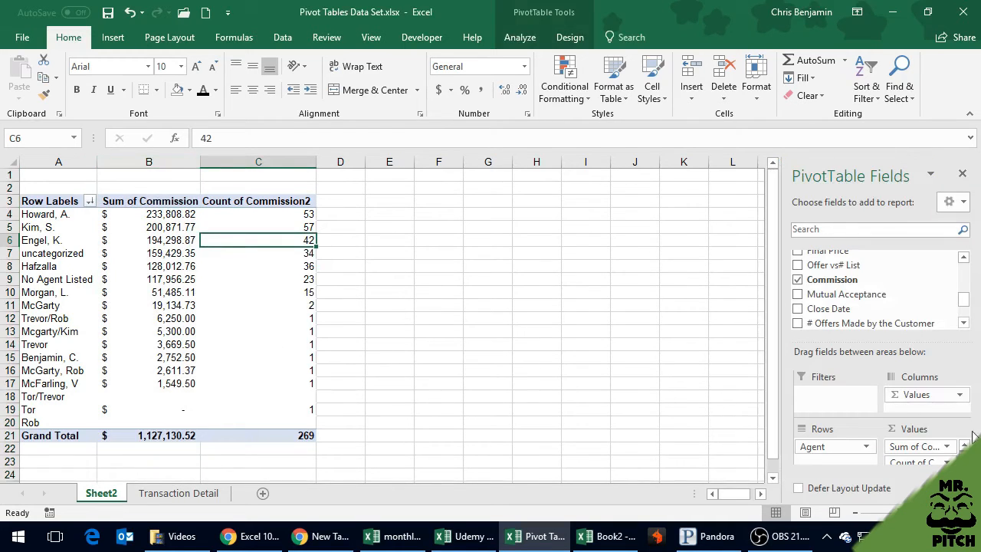
# Show the Count of Commission2 values as % of Column Total
pyautogui.click(948, 463)
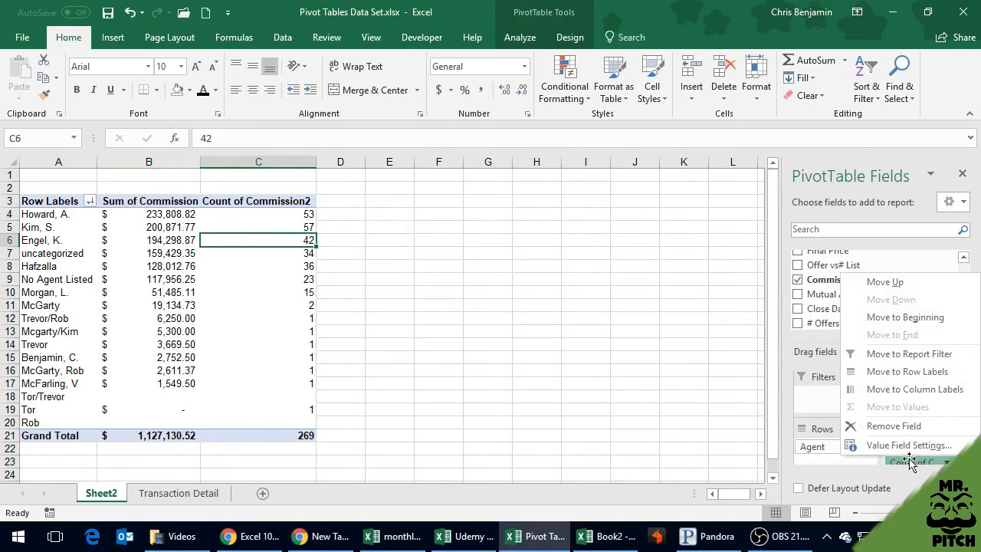
pyautogui.click(898, 506)
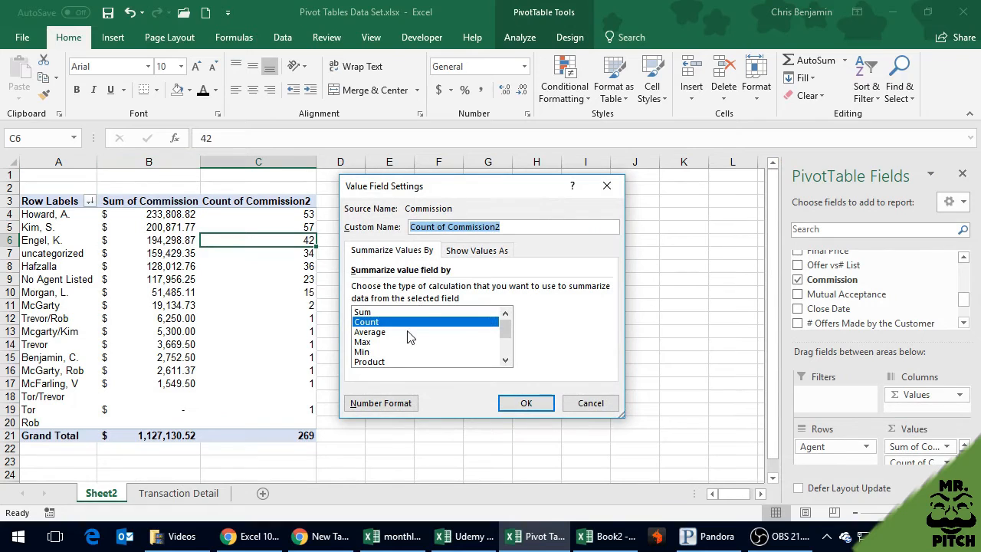
pyautogui.click(472, 258)
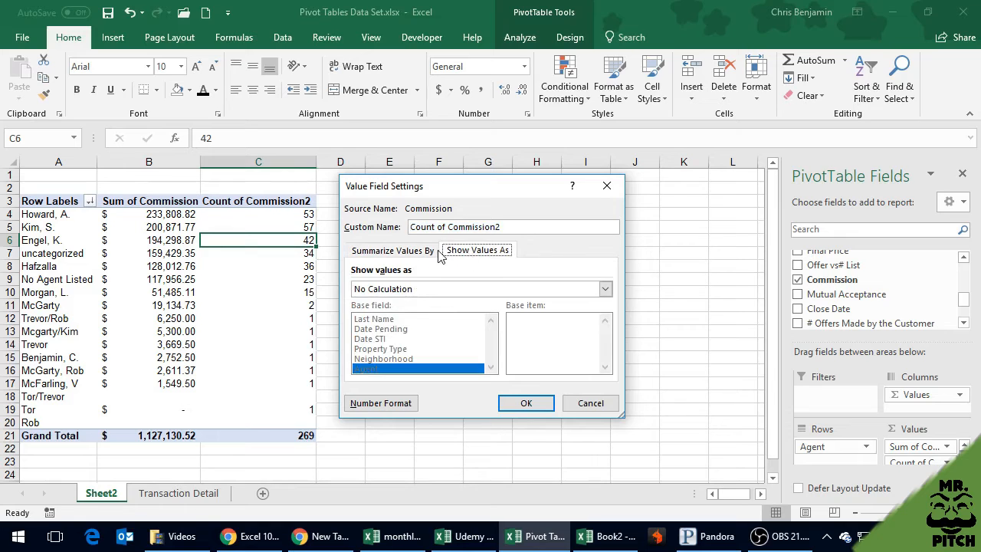
pyautogui.click(399, 295)
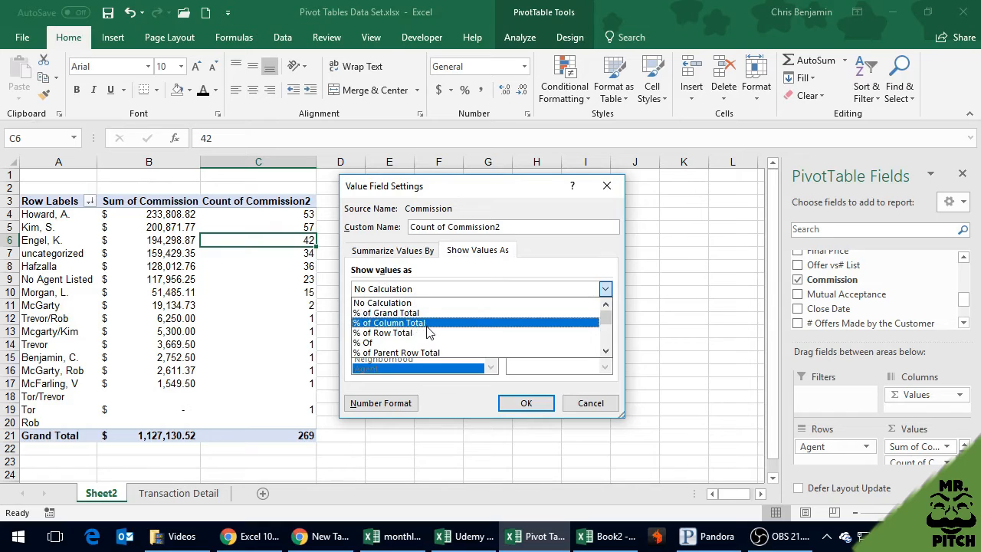
pyautogui.scroll(-2, 421, 348)
pyautogui.scroll(2, 422, 348)
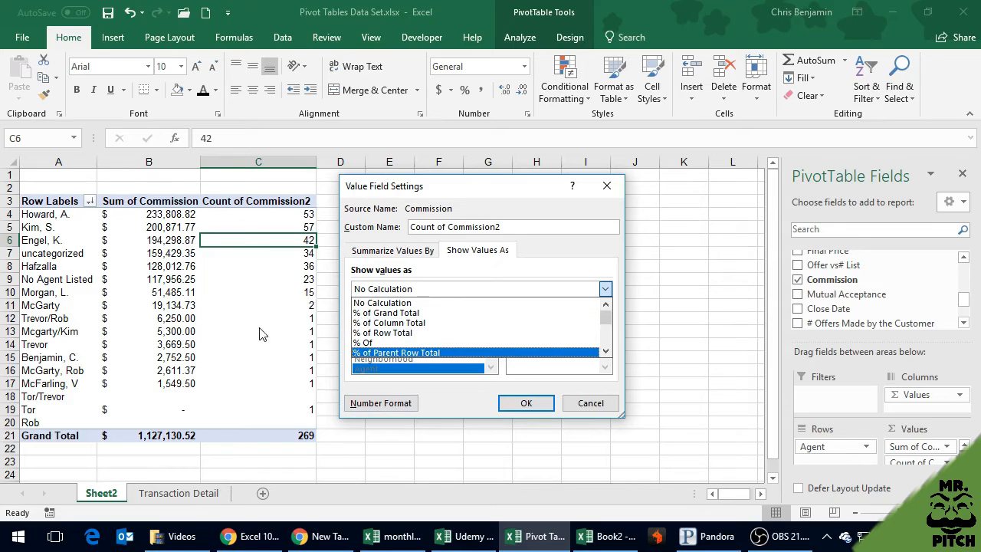
pyautogui.click(445, 323)
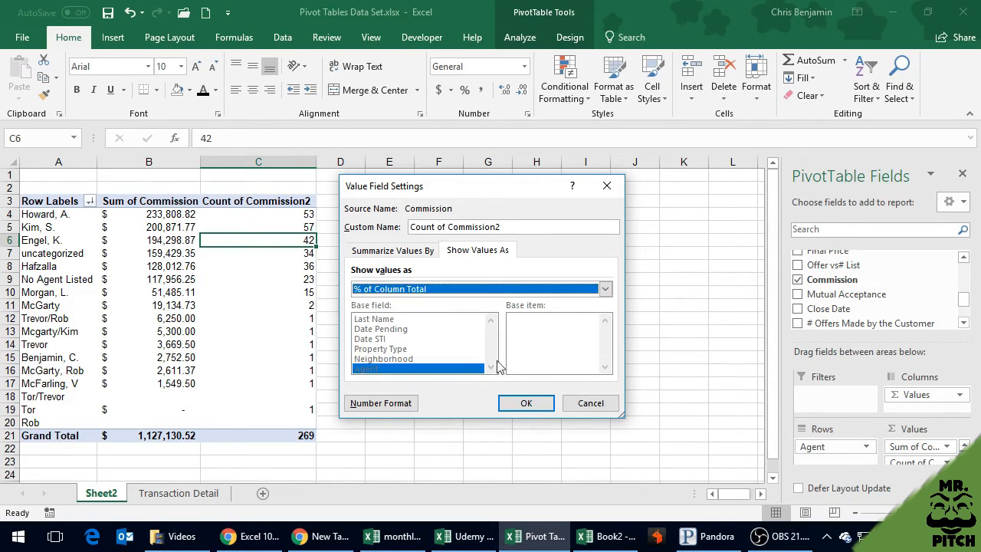
pyautogui.click(525, 403)
# Reapply the dollar accounting number format to the whole Sum of Commission column
pyautogui.click(153, 172)
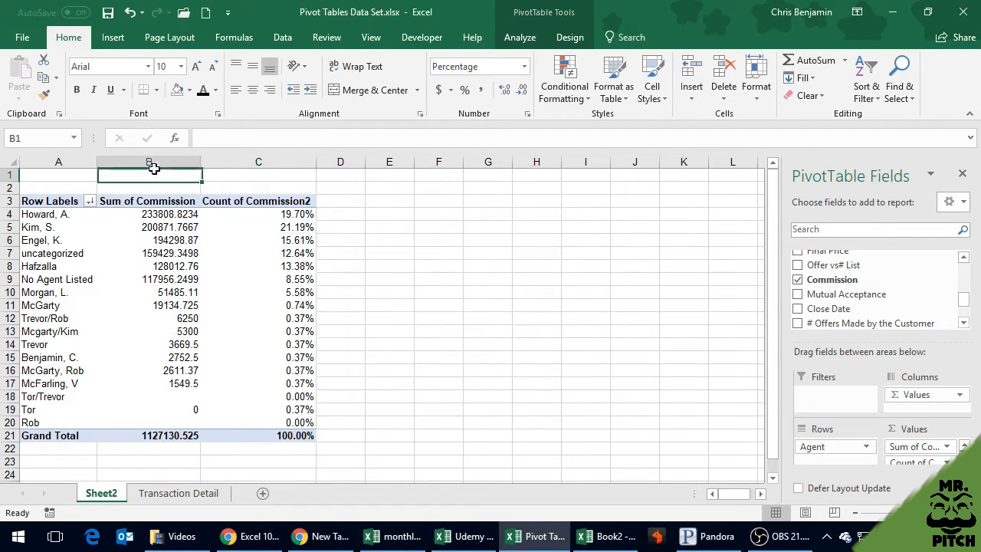
pyautogui.click(153, 163)
pyautogui.click(439, 90)
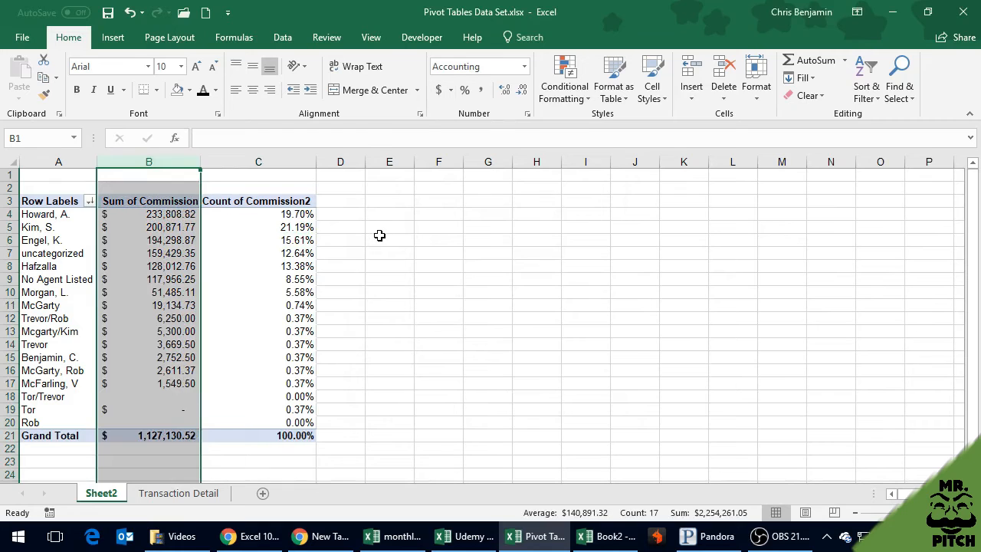
pyautogui.click(380, 235)
# Narrow the Count of Commission2 column to roughly the width of its percentages
pyautogui.click(305, 163)
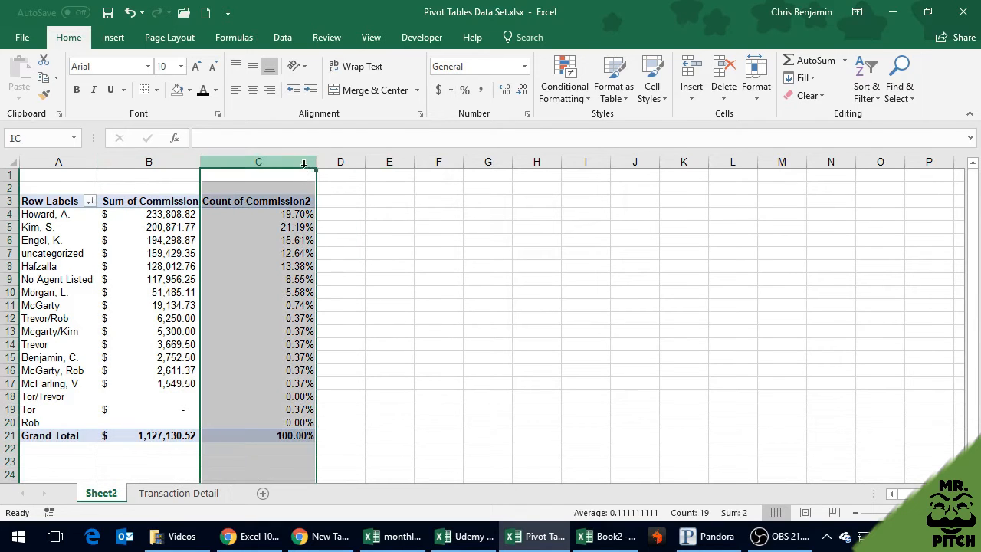
pyautogui.click(276, 196)
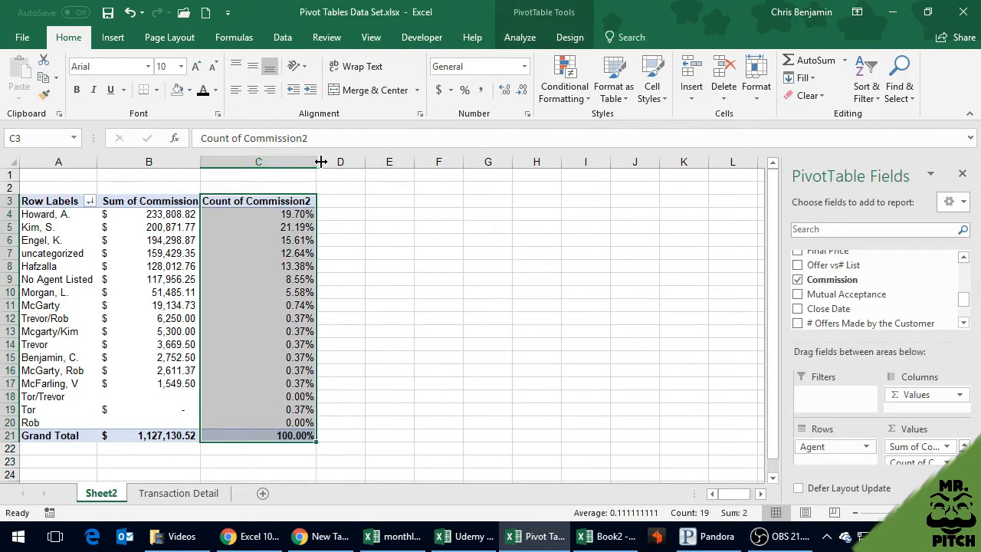
pyautogui.moveTo(316, 162); pyautogui.dragTo(252, 173)
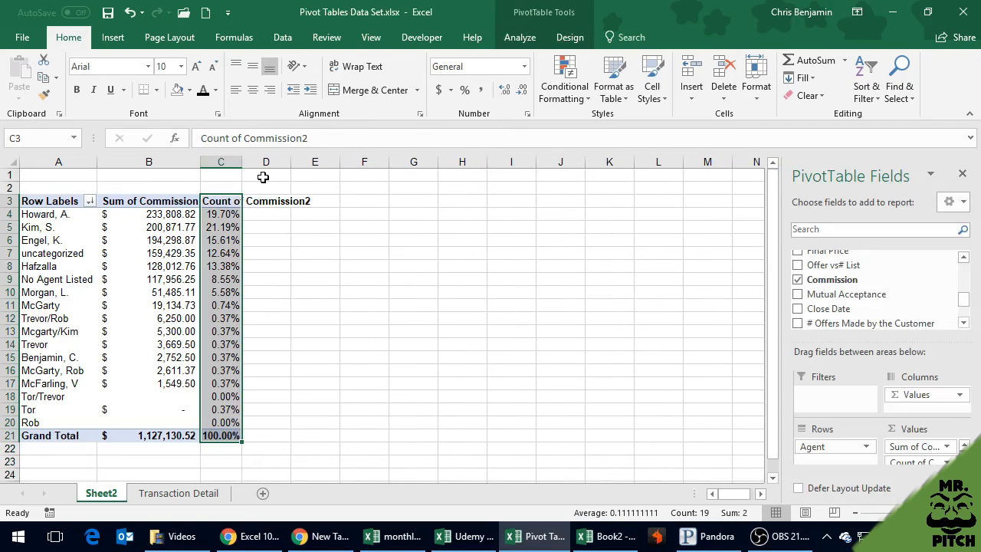
pyautogui.click(264, 215)
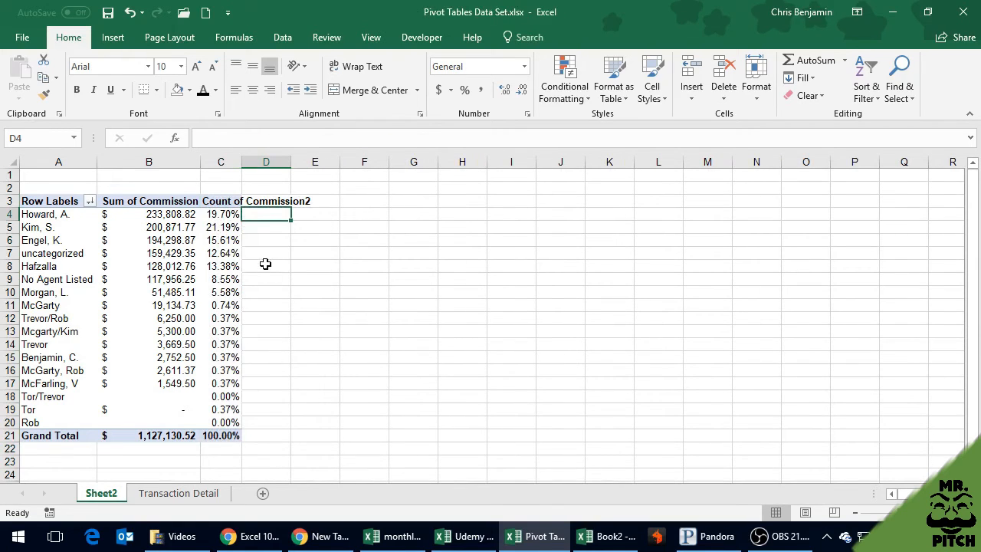
# Refresh the pivot table and compare the first agent's commission sum with that agent's count percentage
pyautogui.rightClick(169, 239)
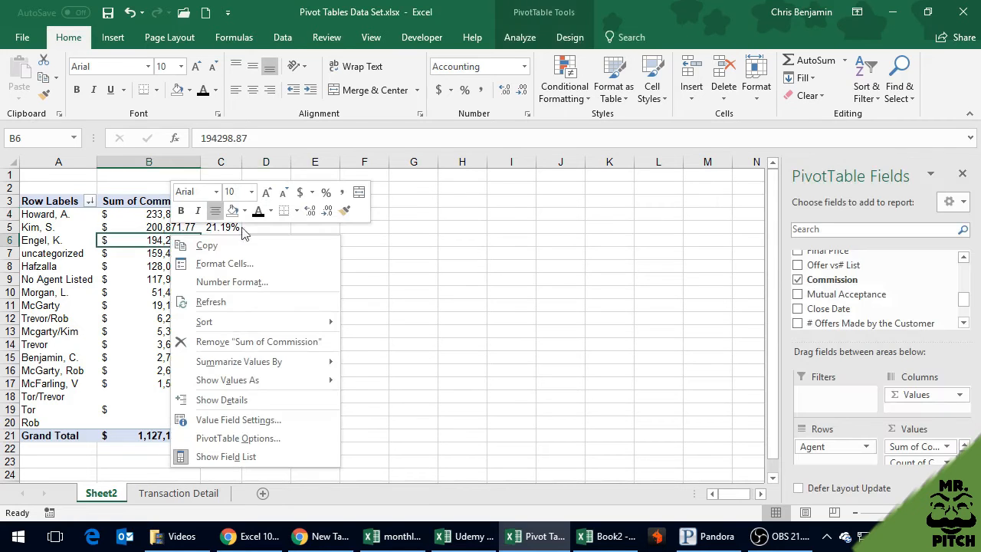
pyautogui.click(249, 299)
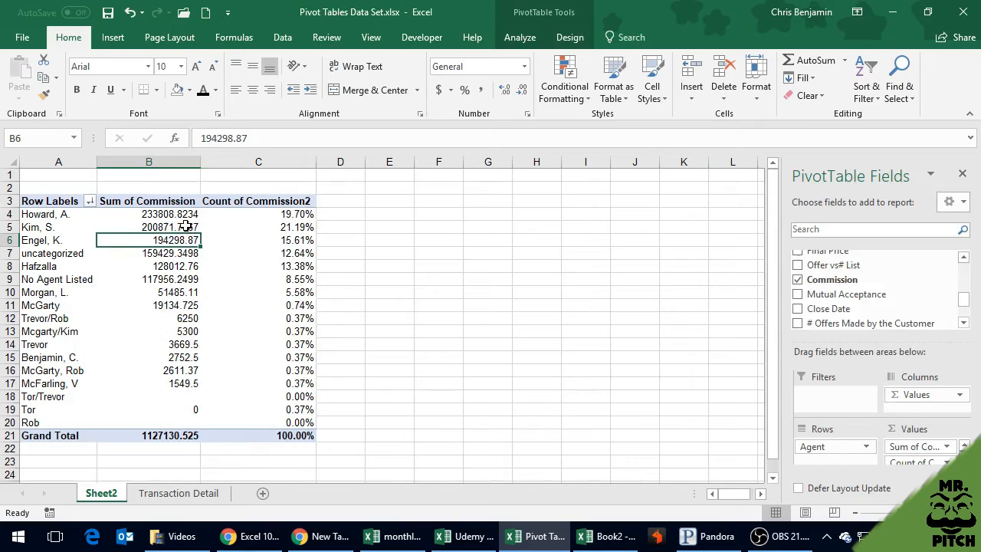
pyautogui.click(269, 216)
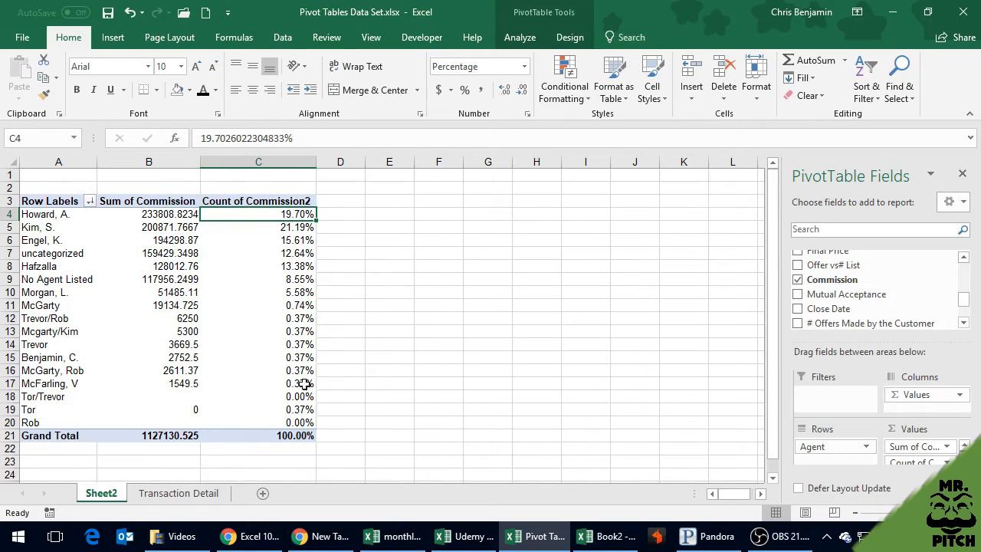
pyautogui.click(144, 219)
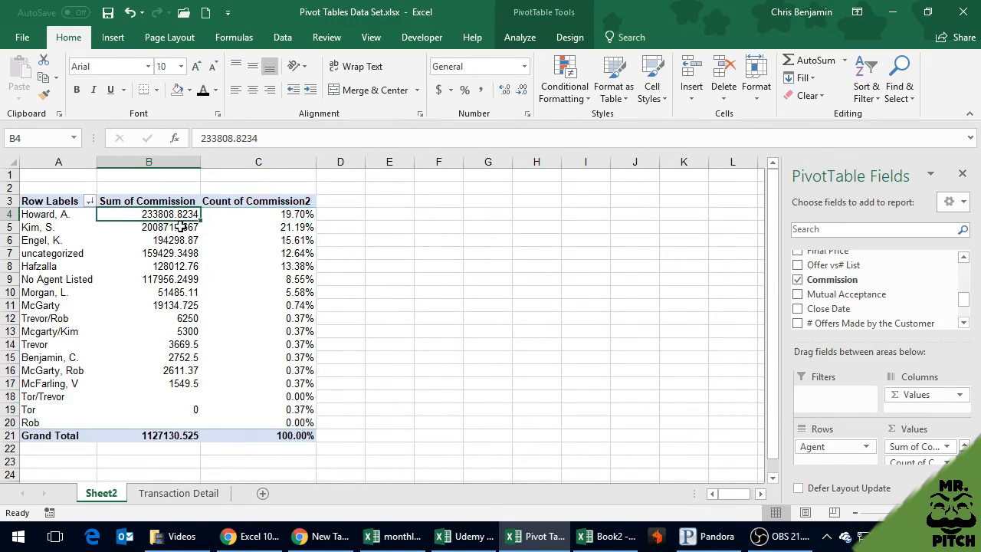
pyautogui.click(299, 214)
# Show the Count of Commission2 values as % of Grand Total
pyautogui.rightClick(271, 239)
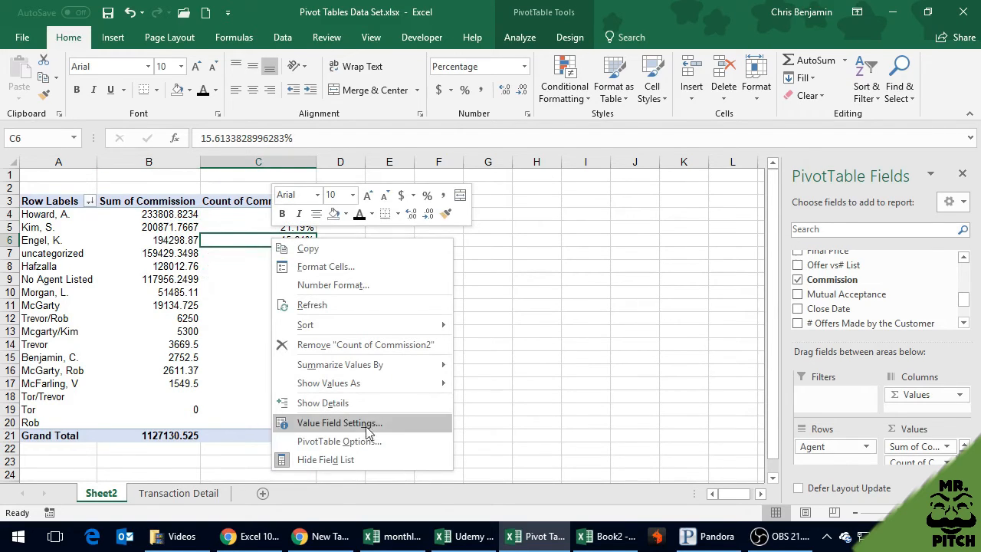
pyautogui.click(342, 424)
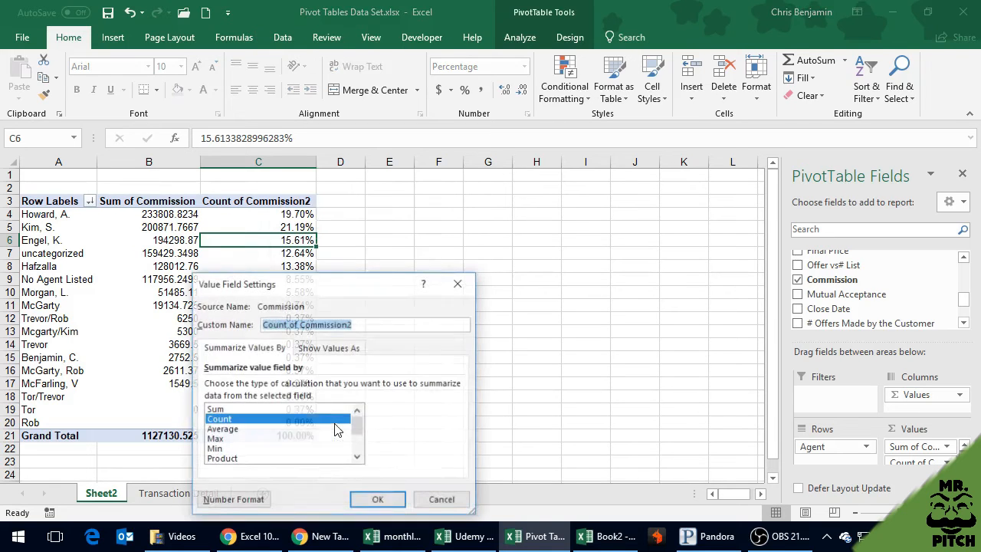
pyautogui.click(332, 349)
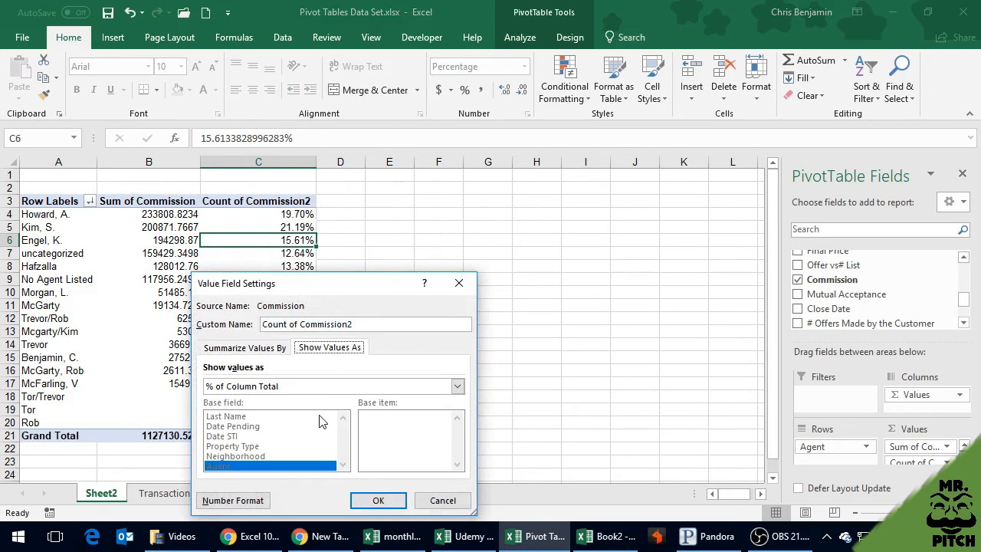
pyautogui.click(457, 386)
pyautogui.click(286, 411)
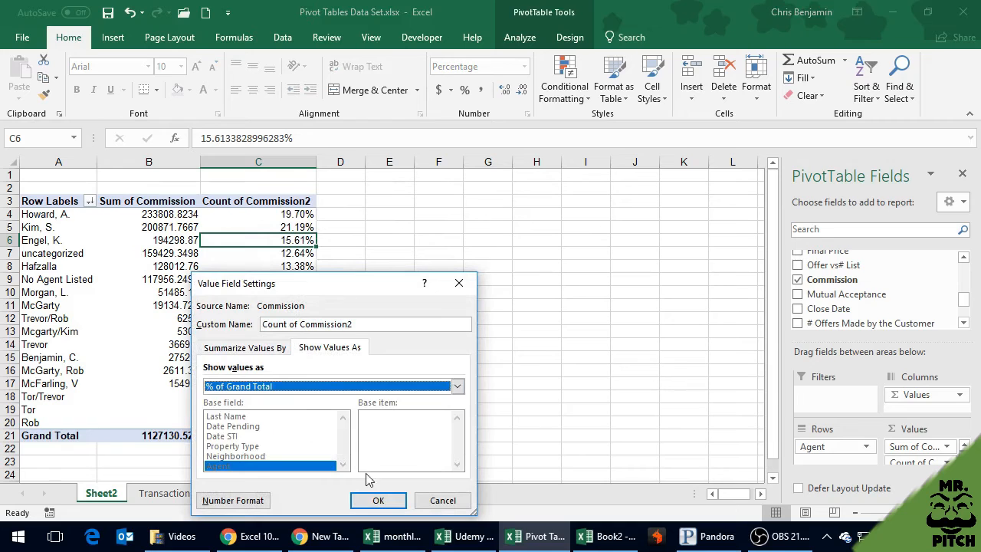
pyautogui.click(378, 500)
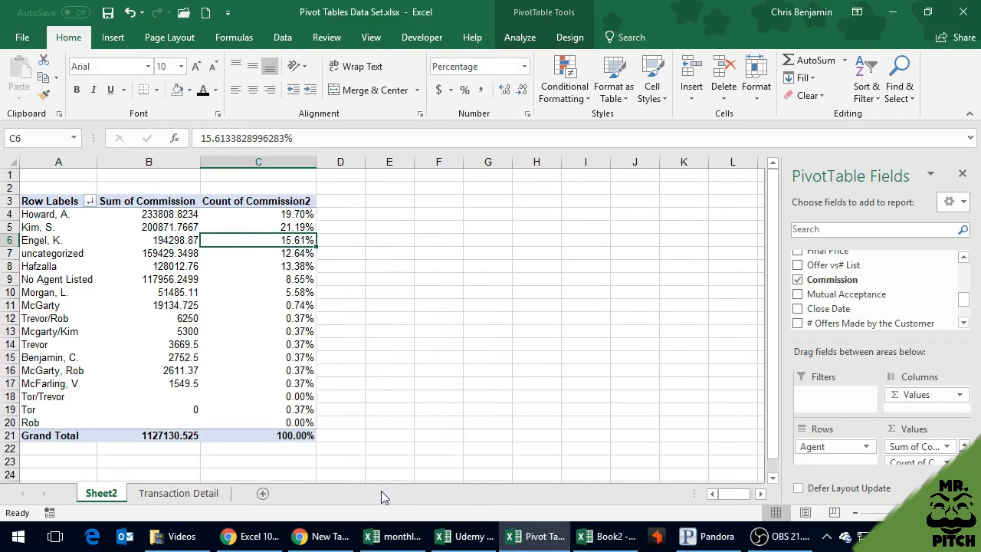
# Set the Count of Commission2 values back to showing as % of Column Total
pyautogui.click(275, 228)
pyautogui.rightClick(274, 227)
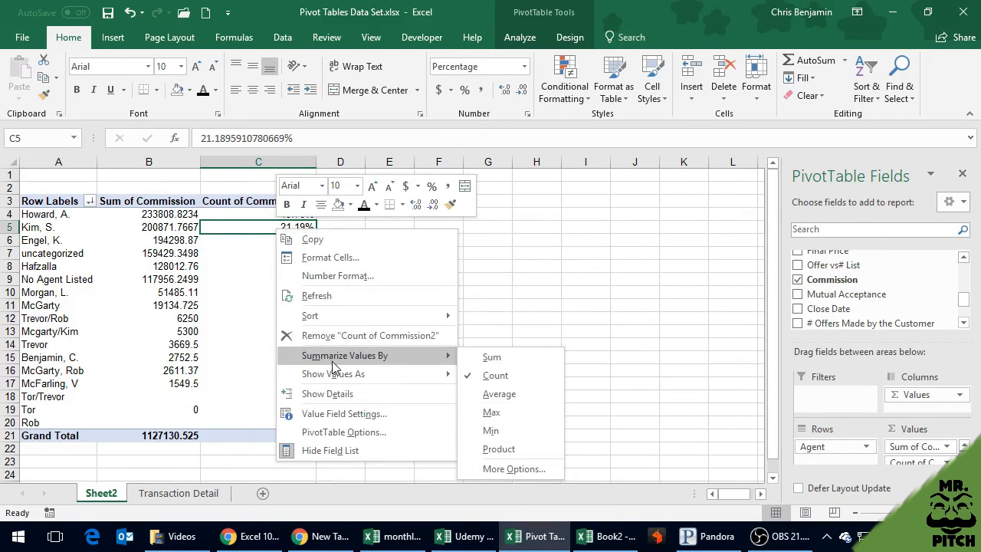
pyautogui.click(345, 414)
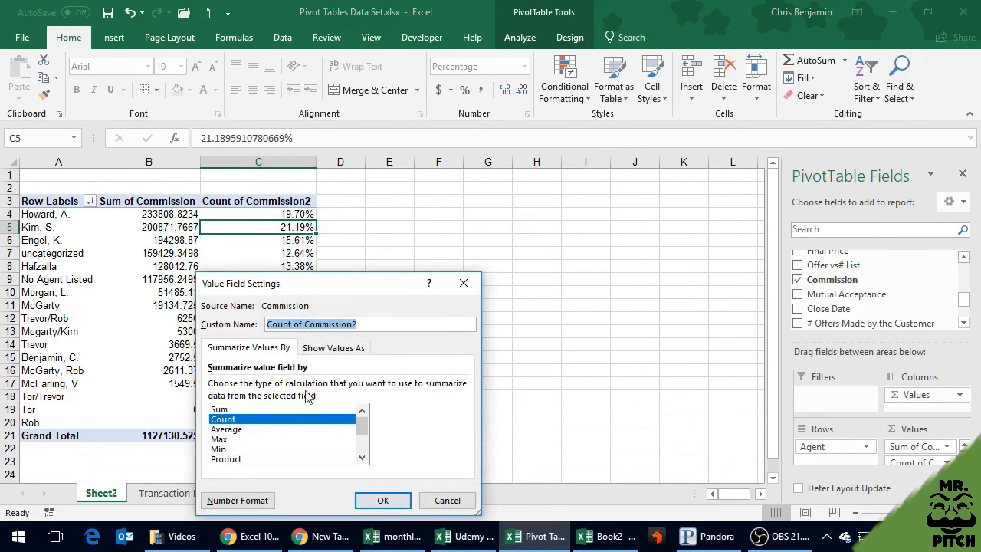
pyautogui.click(322, 351)
pyautogui.click(269, 391)
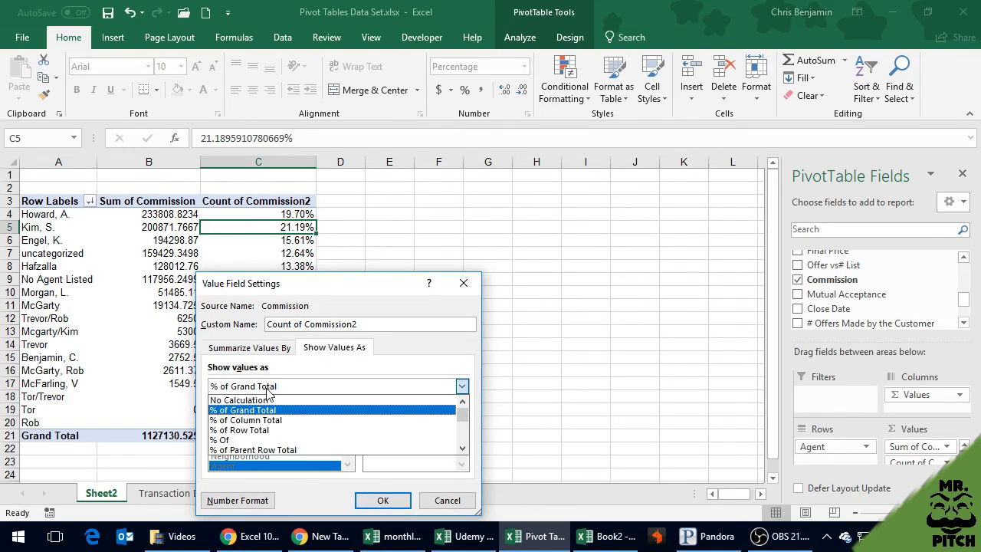
pyautogui.click(290, 427)
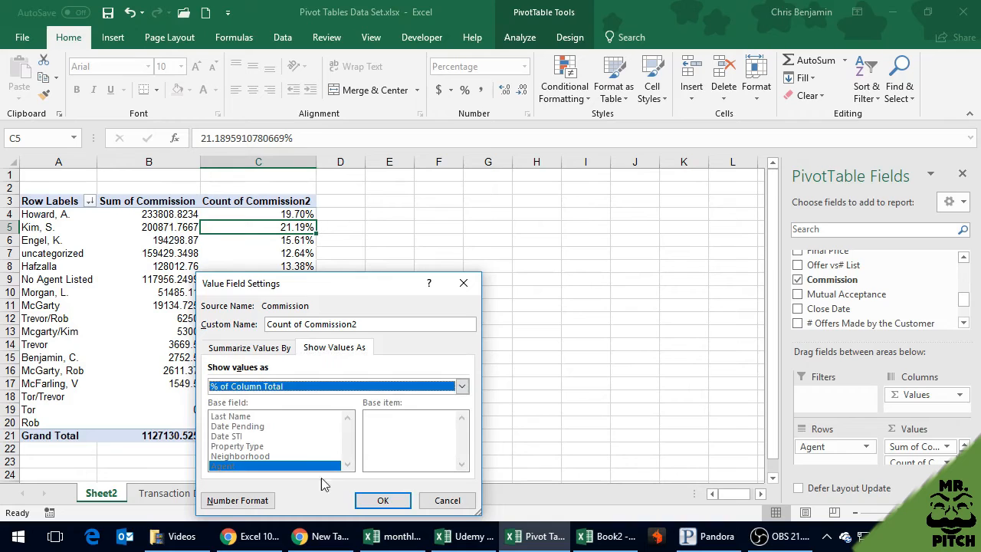
pyautogui.click(387, 501)
# Refresh the pivot table from one of its Count of Commission2 cells
pyautogui.click(263, 253)
pyautogui.rightClick(264, 255)
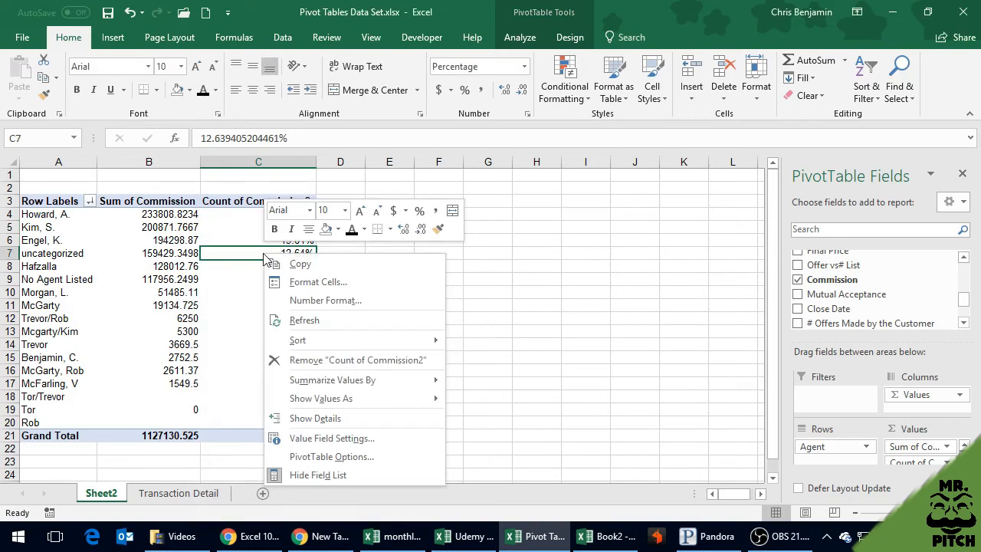
pyautogui.click(325, 318)
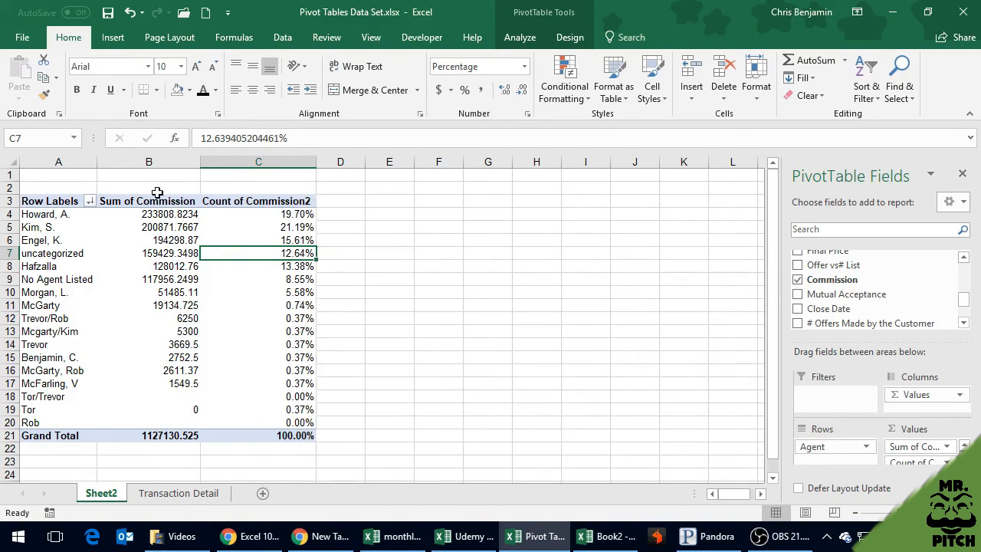
# Format the entire Sum of Commission column with the dollar accounting style and deselect it
pyautogui.click(149, 162)
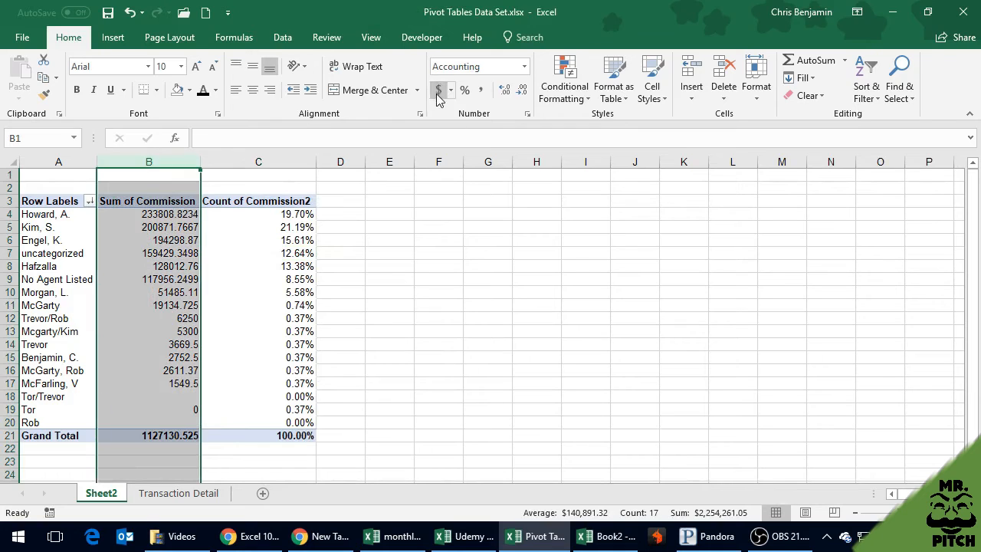
pyautogui.click(438, 89)
pyautogui.click(396, 278)
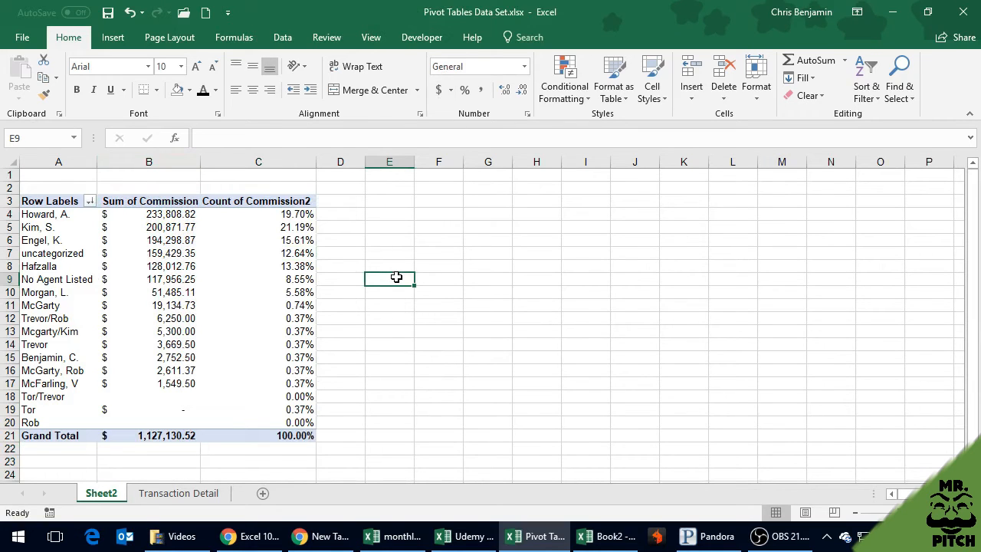
# Compare the agents' Sum of Commission values and the grand total with their percentages in the Count of Commission2 column
pyautogui.moveTo(170, 437)
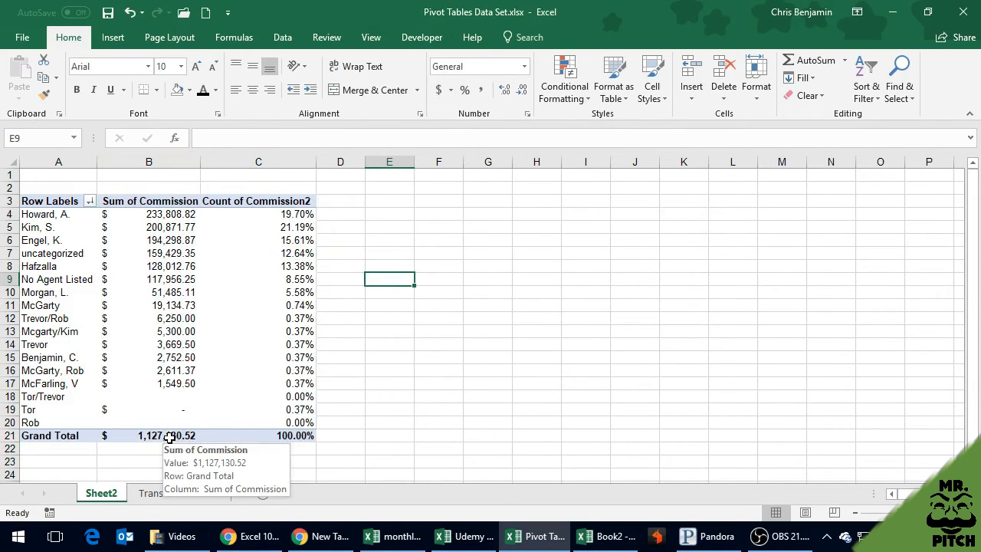
pyautogui.click(174, 216)
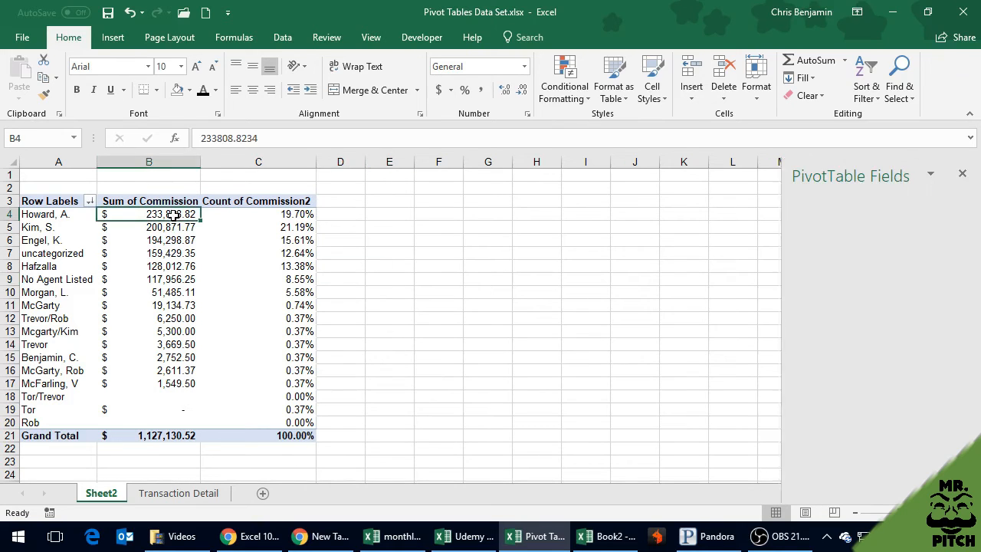
pyautogui.click(280, 215)
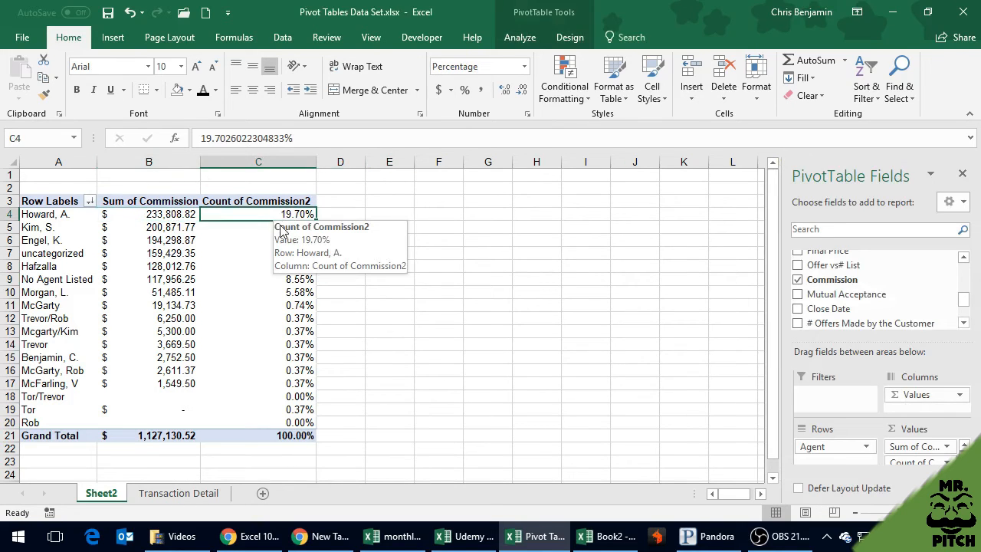
pyautogui.click(270, 227)
pyautogui.click(269, 240)
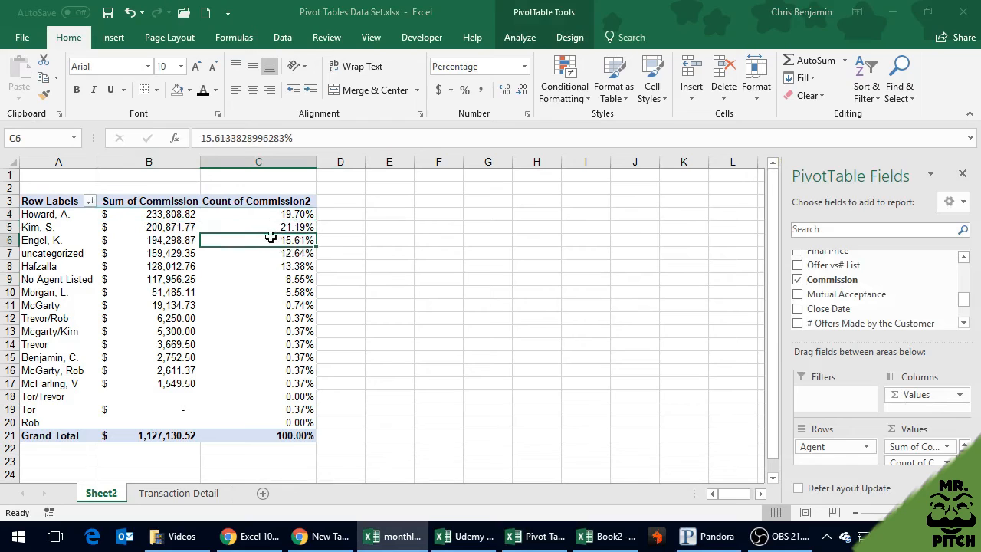
pyautogui.click(262, 291)
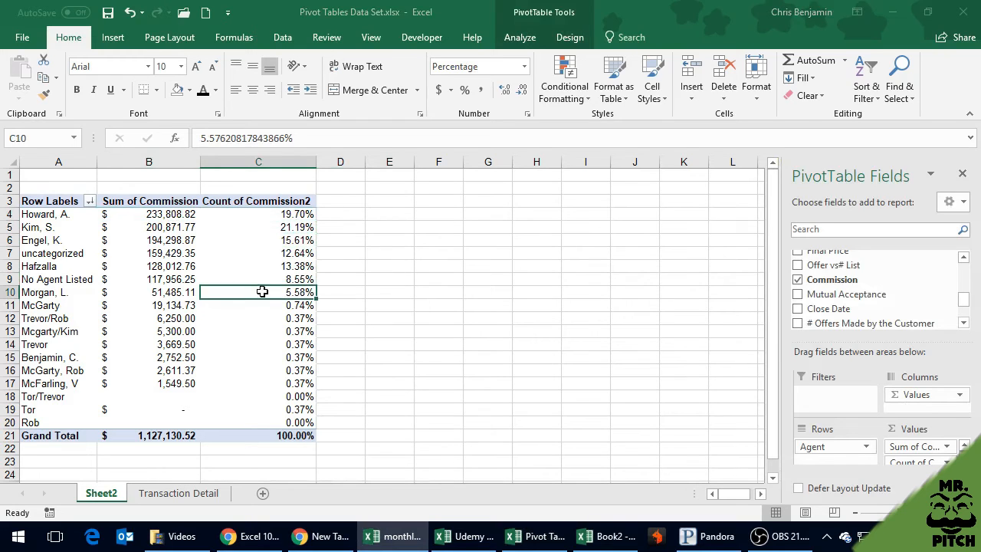
pyautogui.click(270, 216)
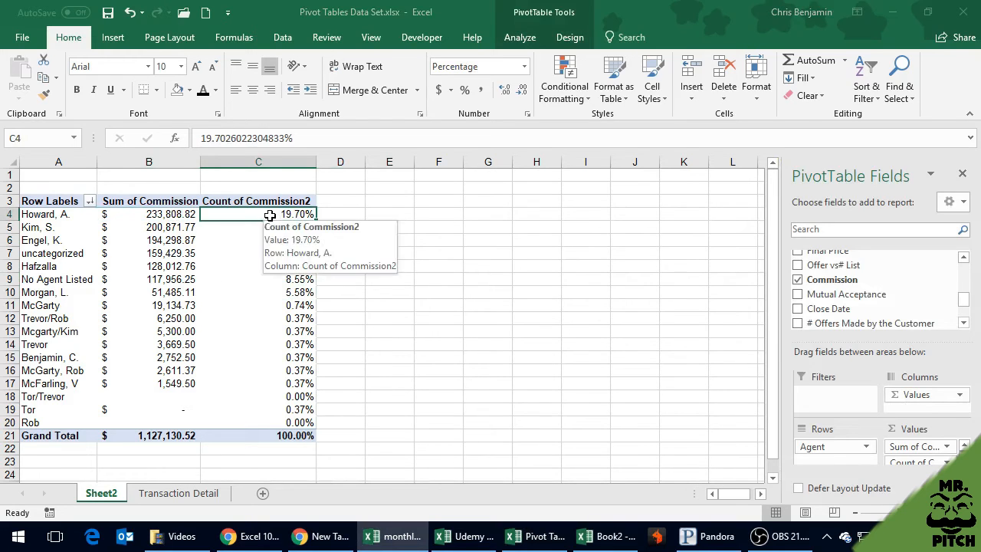
# In cell D4, enter a formula dividing the first agent's Sum of Commission by the Grand Total of Sum of Commission
pyautogui.click(360, 213)
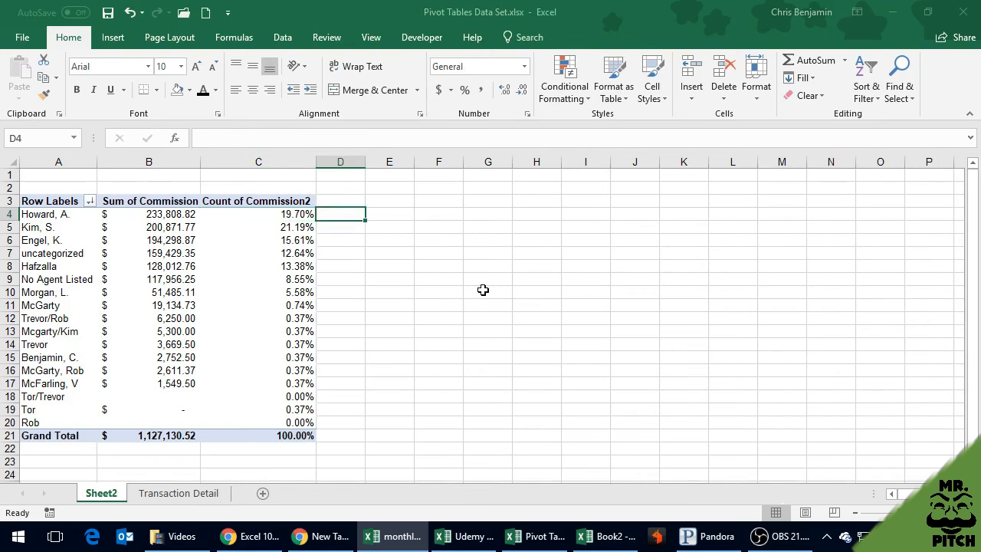
pyautogui.write('=')
pyautogui.press('Left')
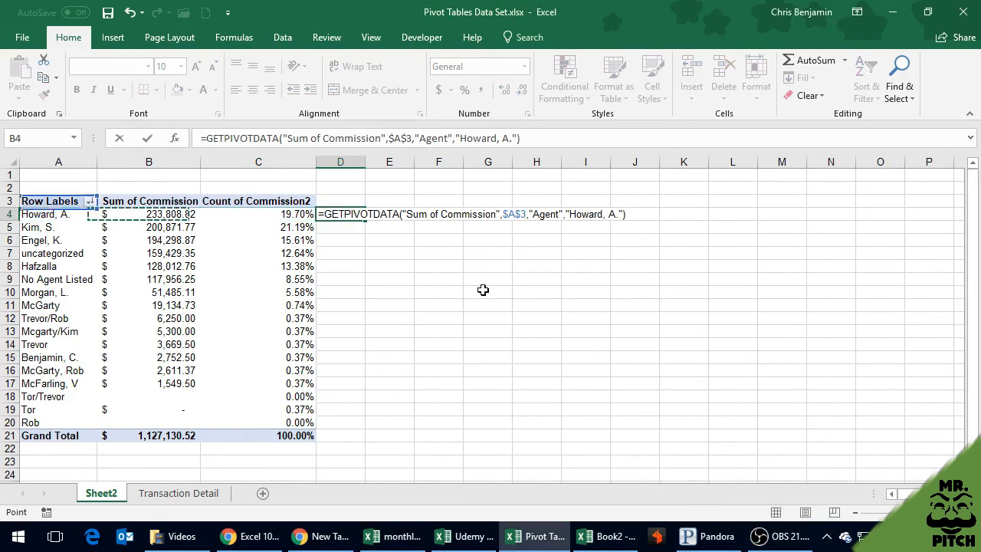
pyautogui.write('/')
pyautogui.press('Left')
pyautogui.press('Left')
pyautogui.press('Down')
pyautogui.press('Down')
pyautogui.press('Down')
pyautogui.press('Down')
pyautogui.press('Down')
pyautogui.press('Down')
pyautogui.press('Down')
pyautogui.press('Down')
pyautogui.press('Down')
pyautogui.press('Down')
pyautogui.press('Down')
pyautogui.press('Down')
pyautogui.press('Down')
pyautogui.press('Down')
pyautogui.press('Down')
pyautogui.press('Down')
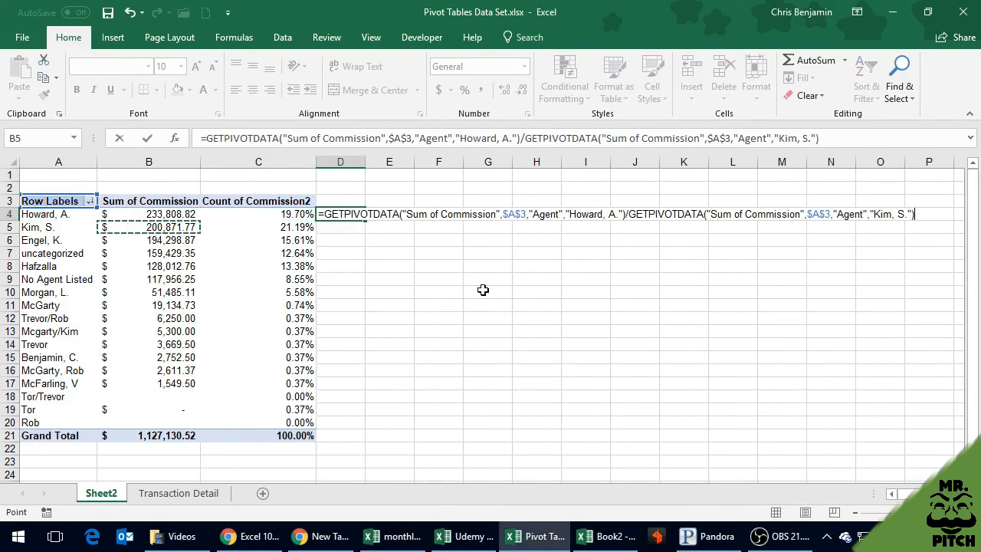
pyautogui.press('Down')
pyautogui.press('Return')
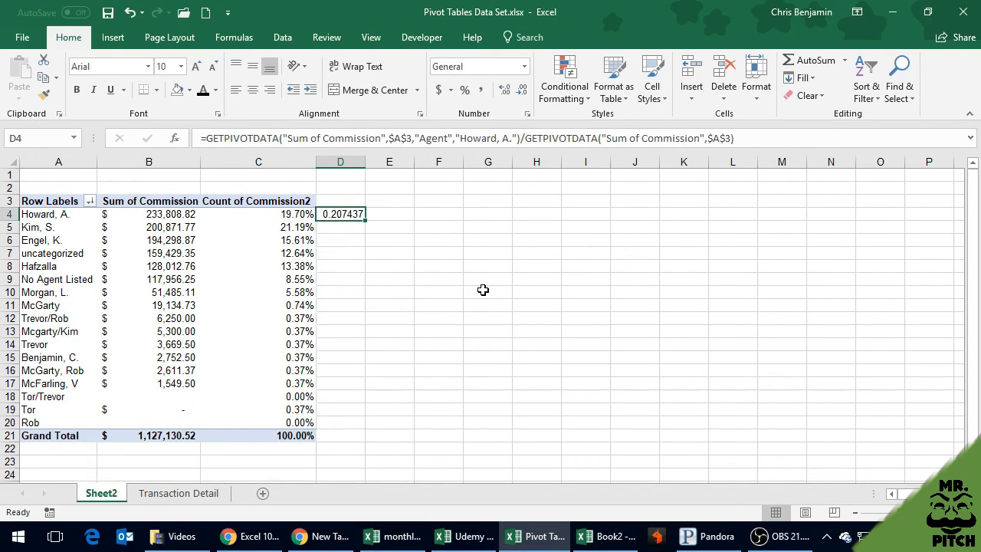
pyautogui.press('F2')
pyautogui.press('Escape')
# Show the Count of Commission2 values as % of Grand Total through the value field settings and save the workbook
pyautogui.rightClick(281, 234)
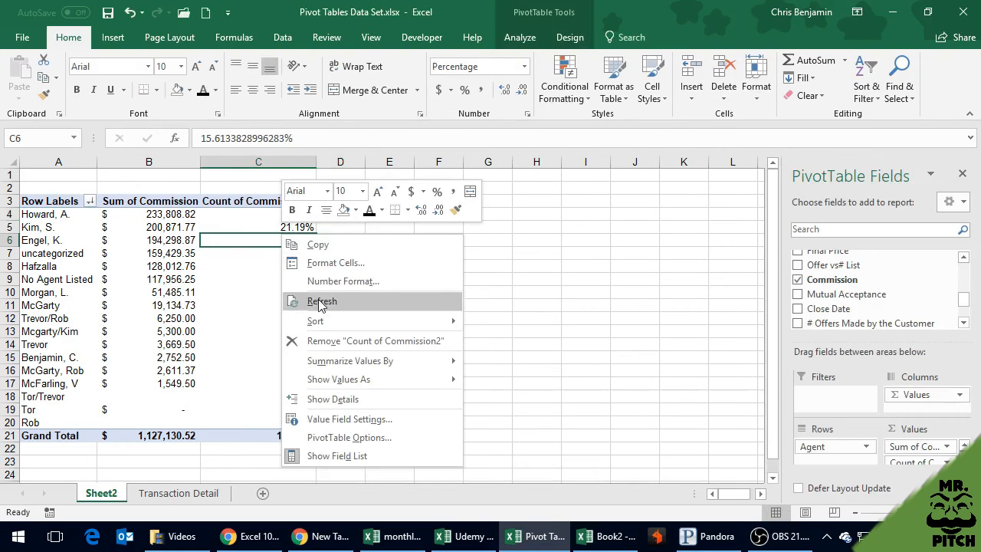
pyautogui.click(349, 418)
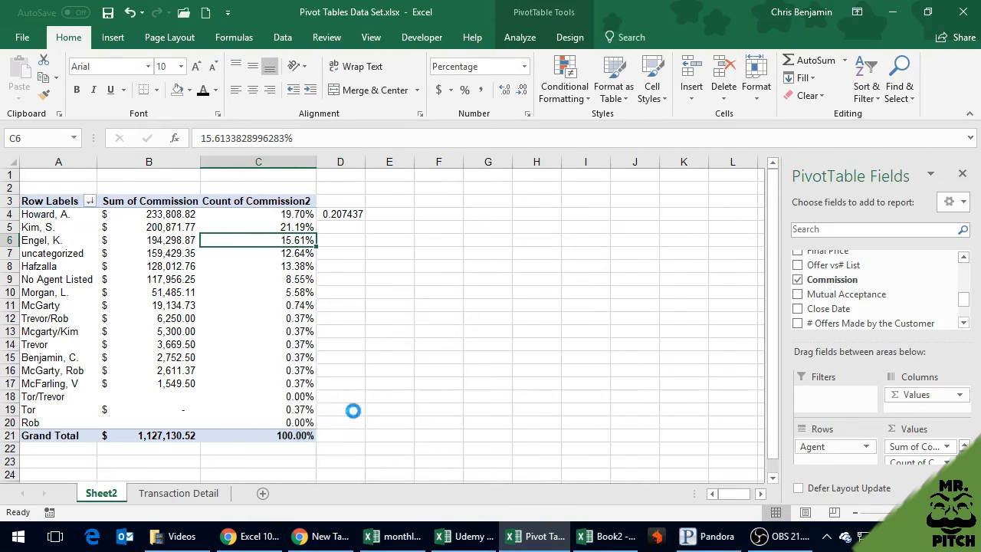
pyautogui.click(355, 349)
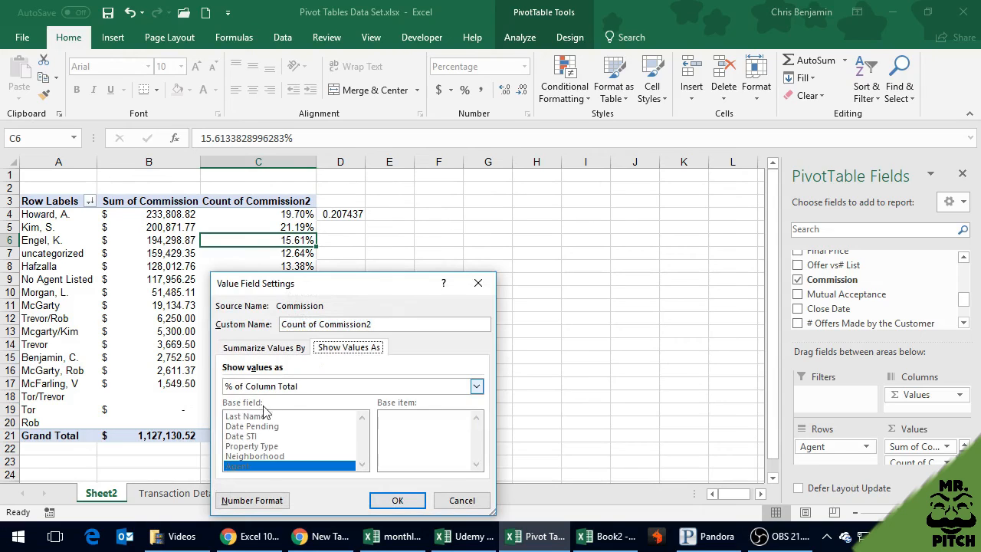
pyautogui.click(279, 387)
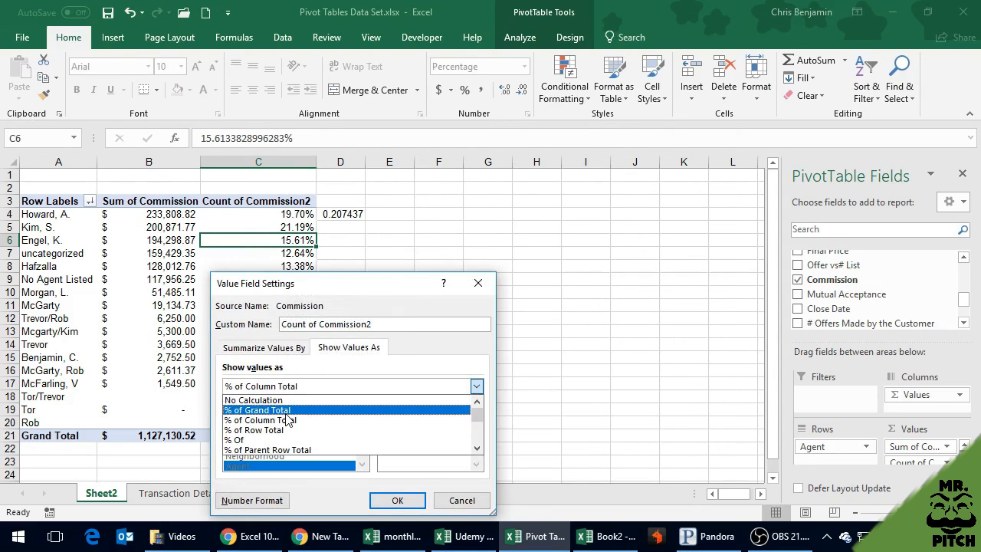
pyautogui.click(286, 417)
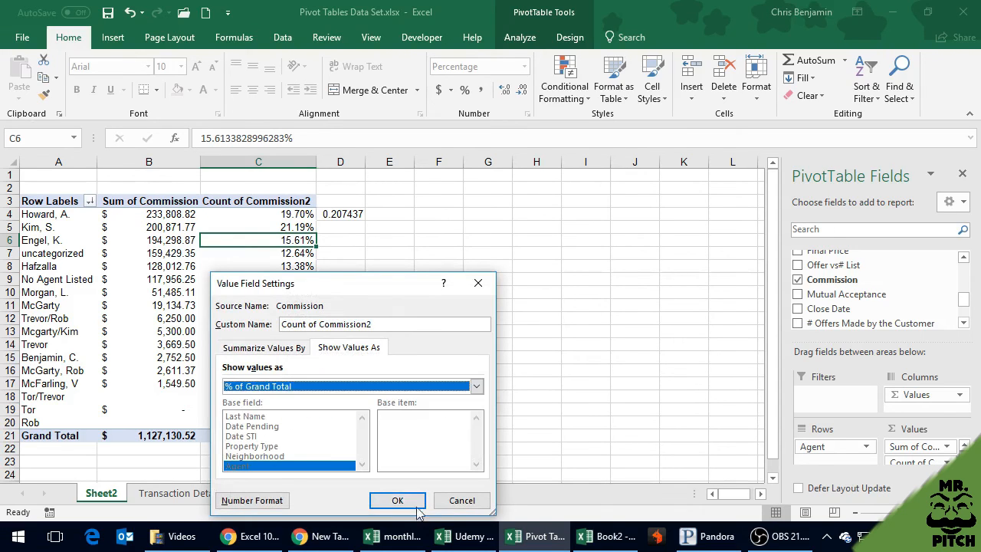
pyautogui.click(397, 500)
pyautogui.click(389, 317)
pyautogui.click(262, 219)
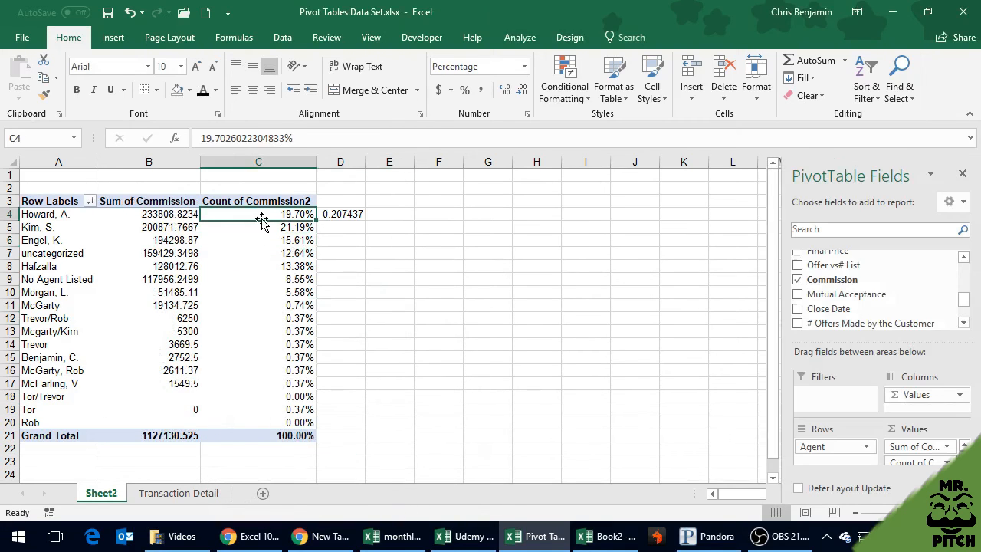
pyautogui.hotkey('ctrl', 's')
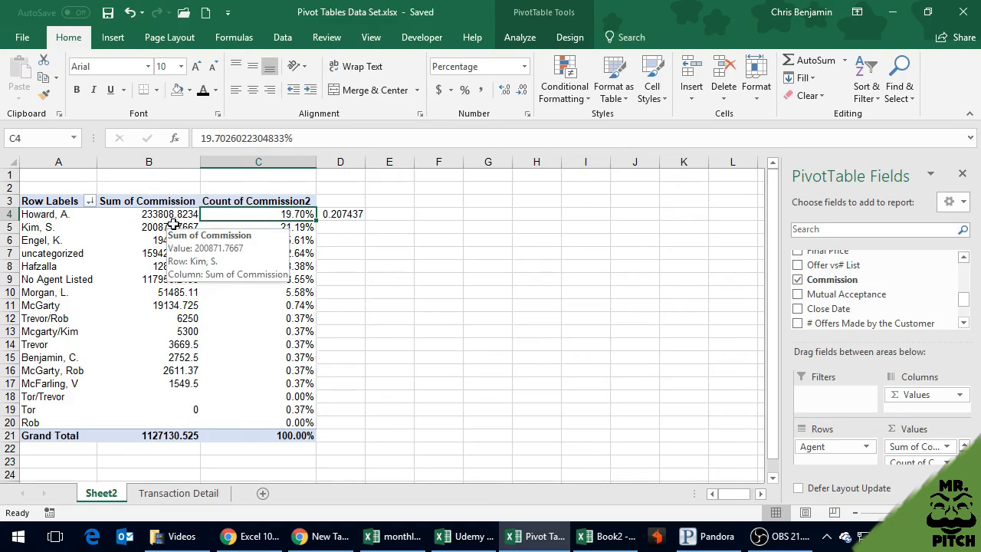
# Clear the formula from cell D4 and reapply the dollar accounting style to the entire Sum of Commission column
pyautogui.click(343, 213)
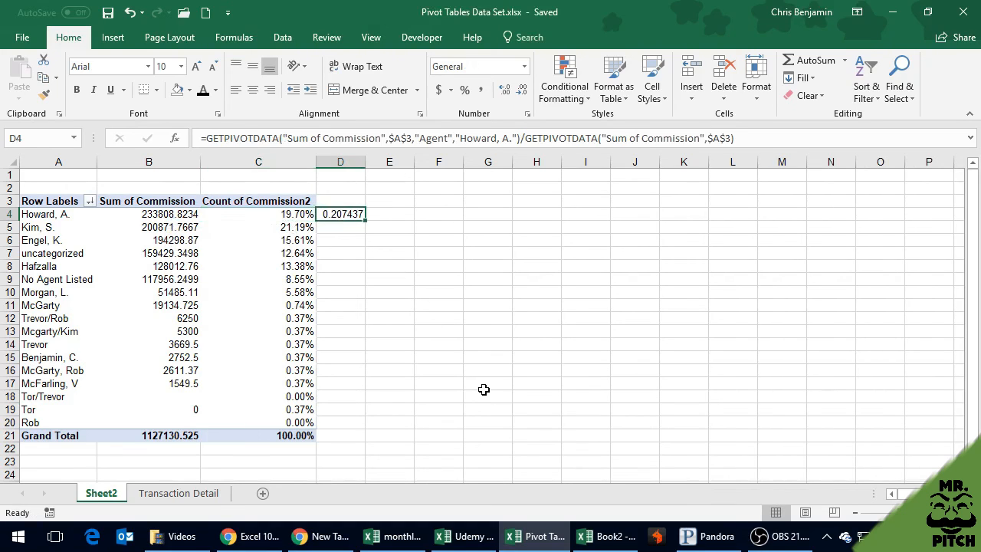
pyautogui.press('Delete')
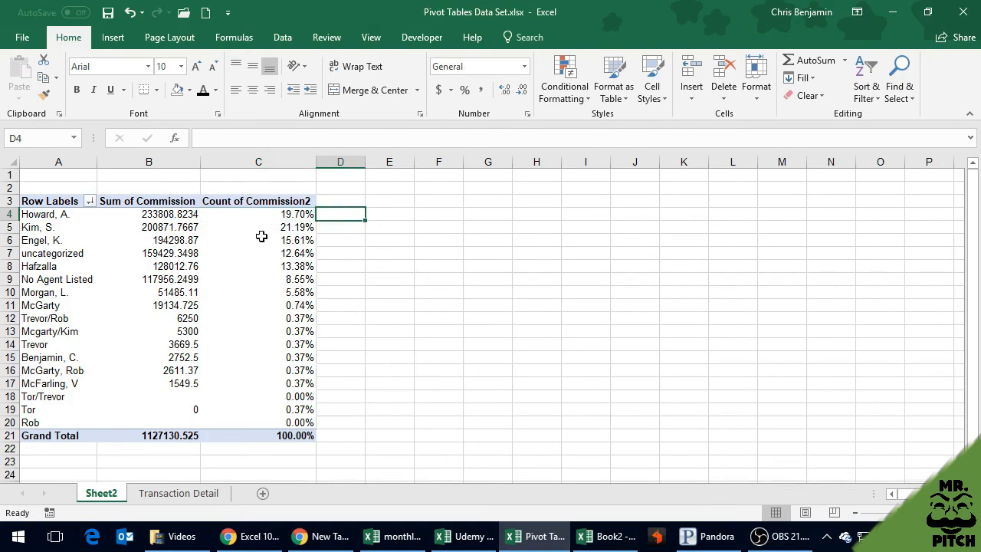
pyautogui.click(156, 161)
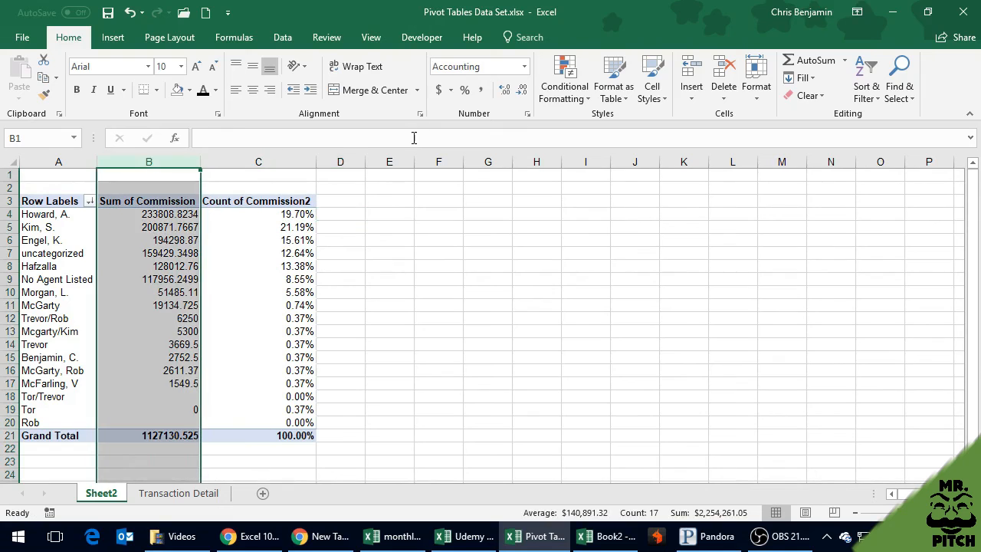
pyautogui.click(438, 93)
pyautogui.click(342, 219)
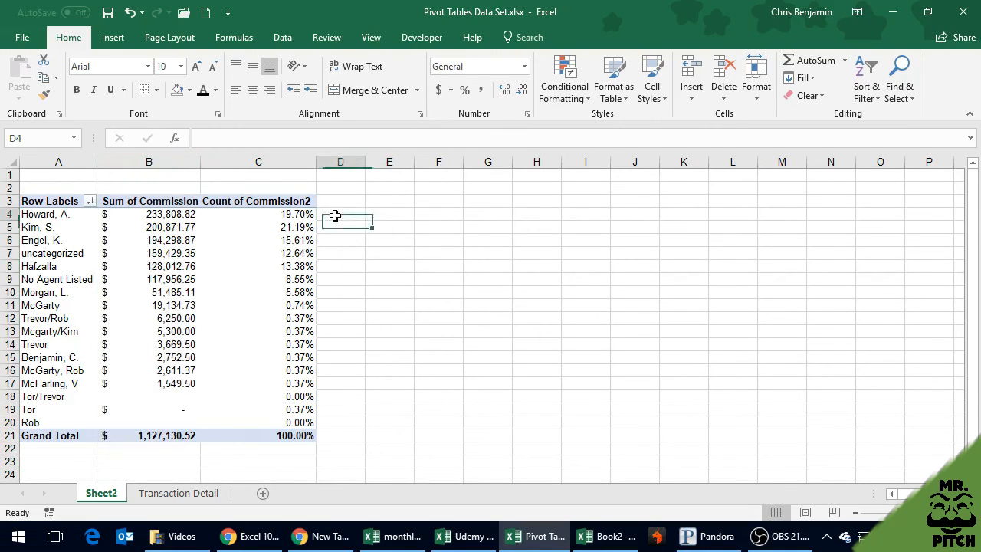
pyautogui.click(285, 224)
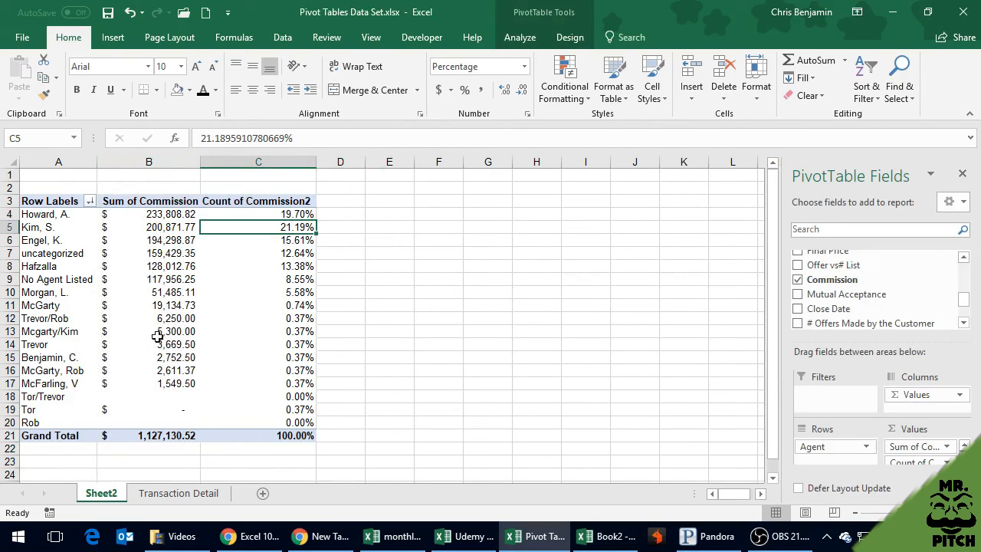
pyautogui.moveTo(175, 217)
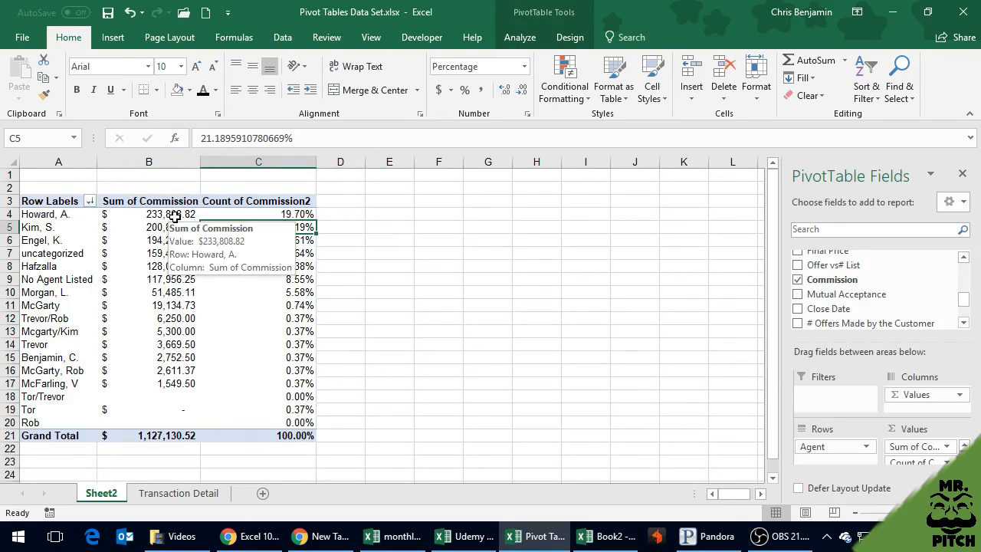